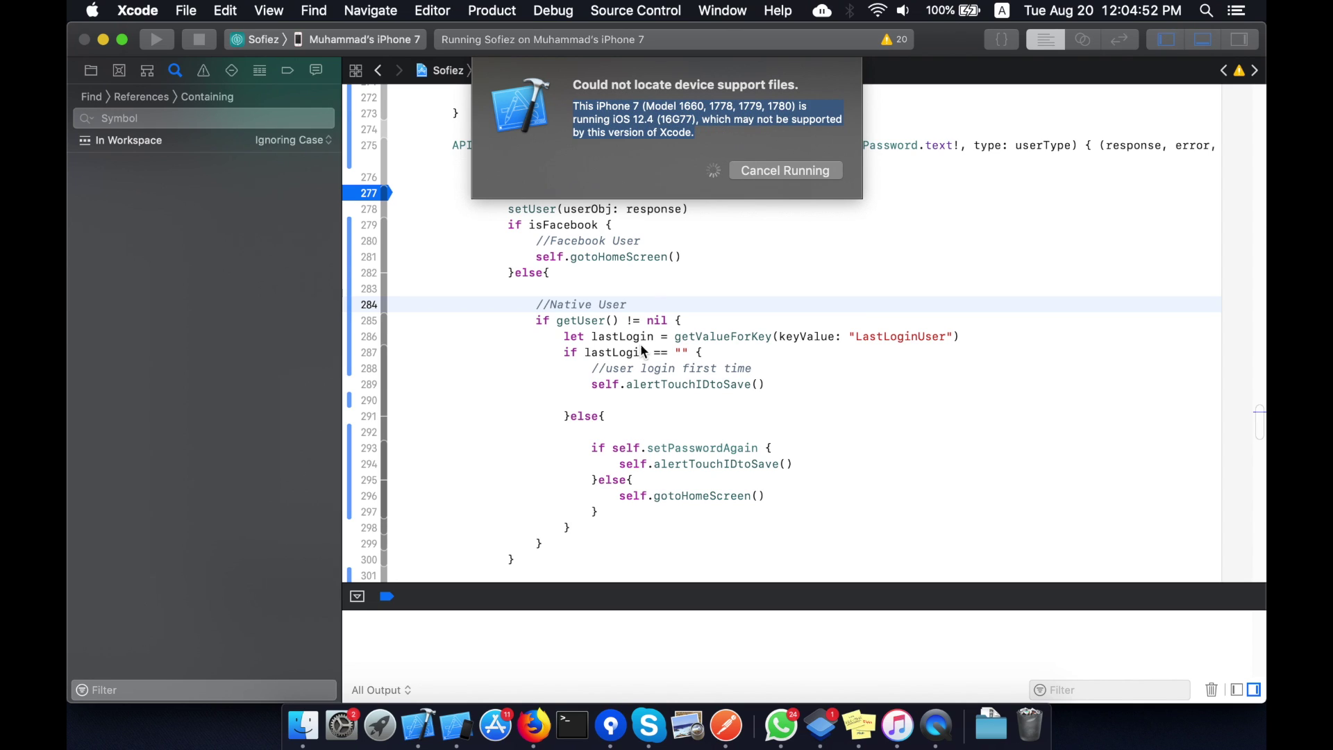
Switch to Firefox and look through the iGhibli/iOS-DeviceSupport GitHub file list for the iOS 12.4 support archive.
left_click(534, 726)
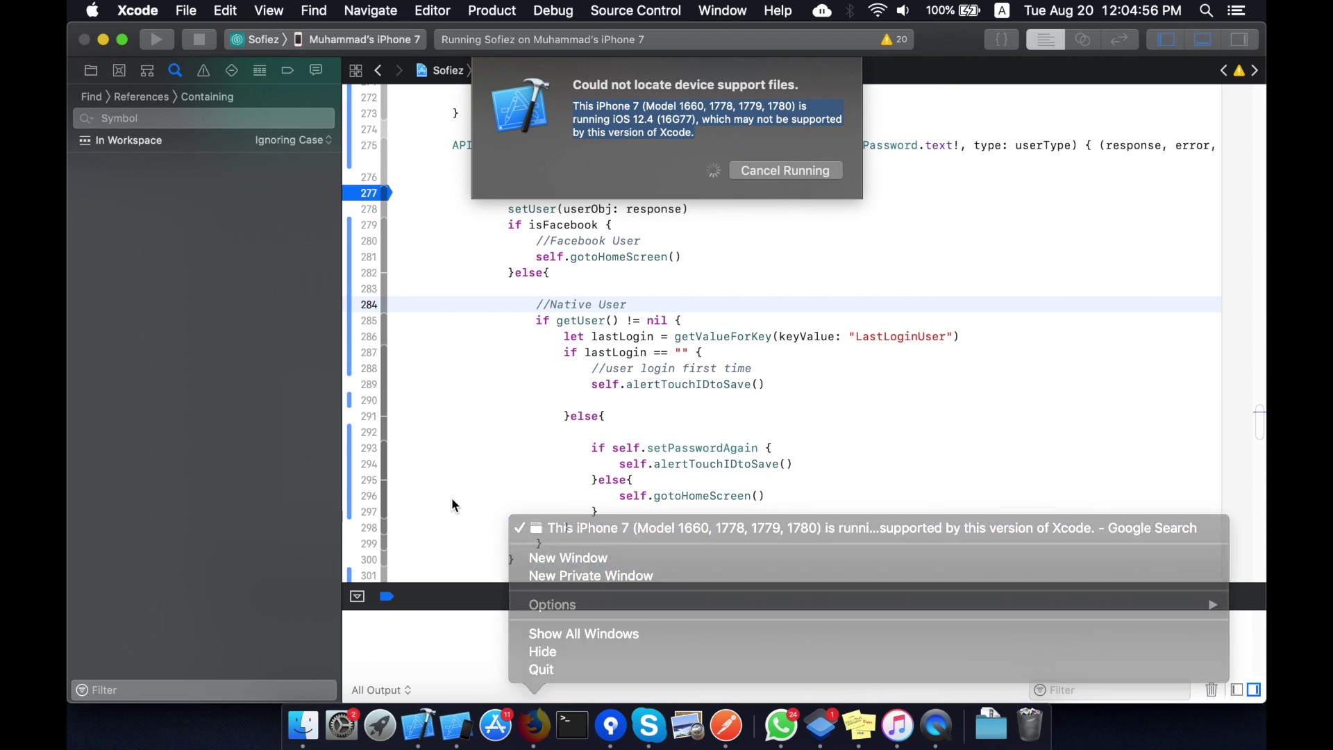
left_click(533, 725)
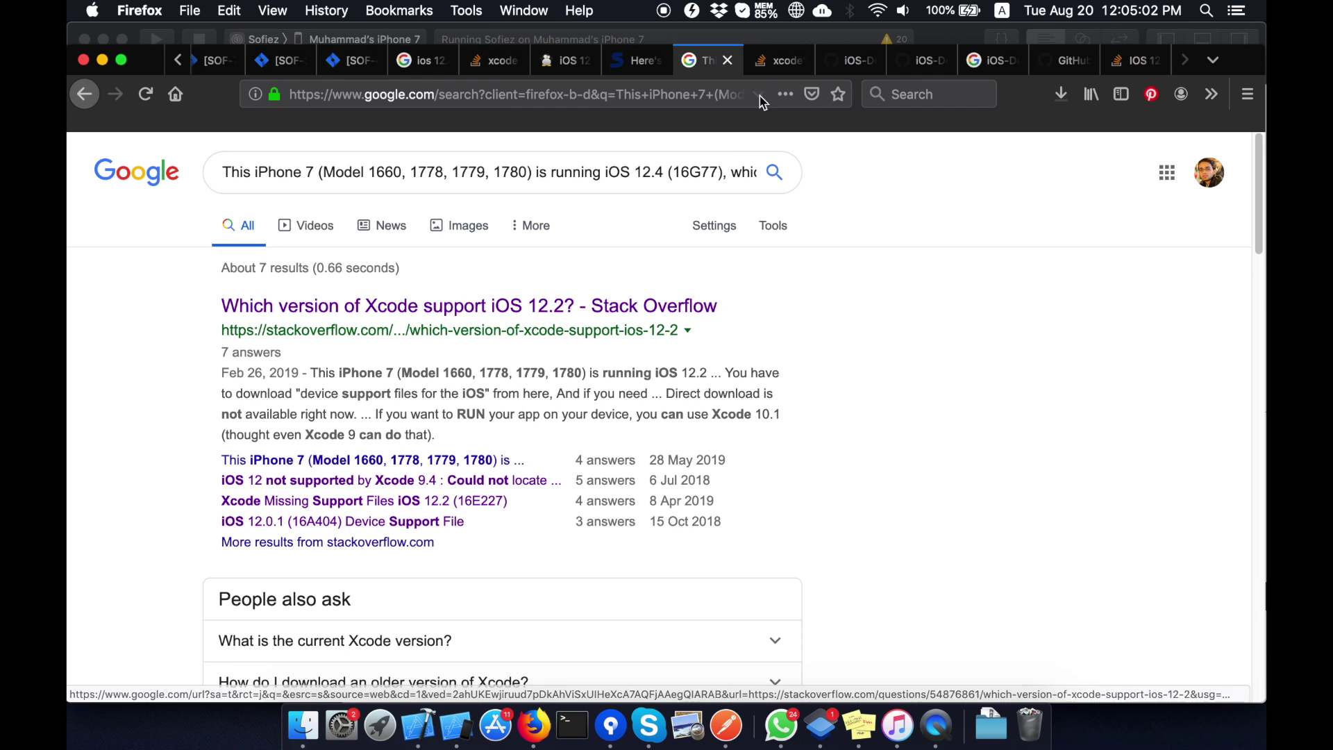
left_click(839, 62)
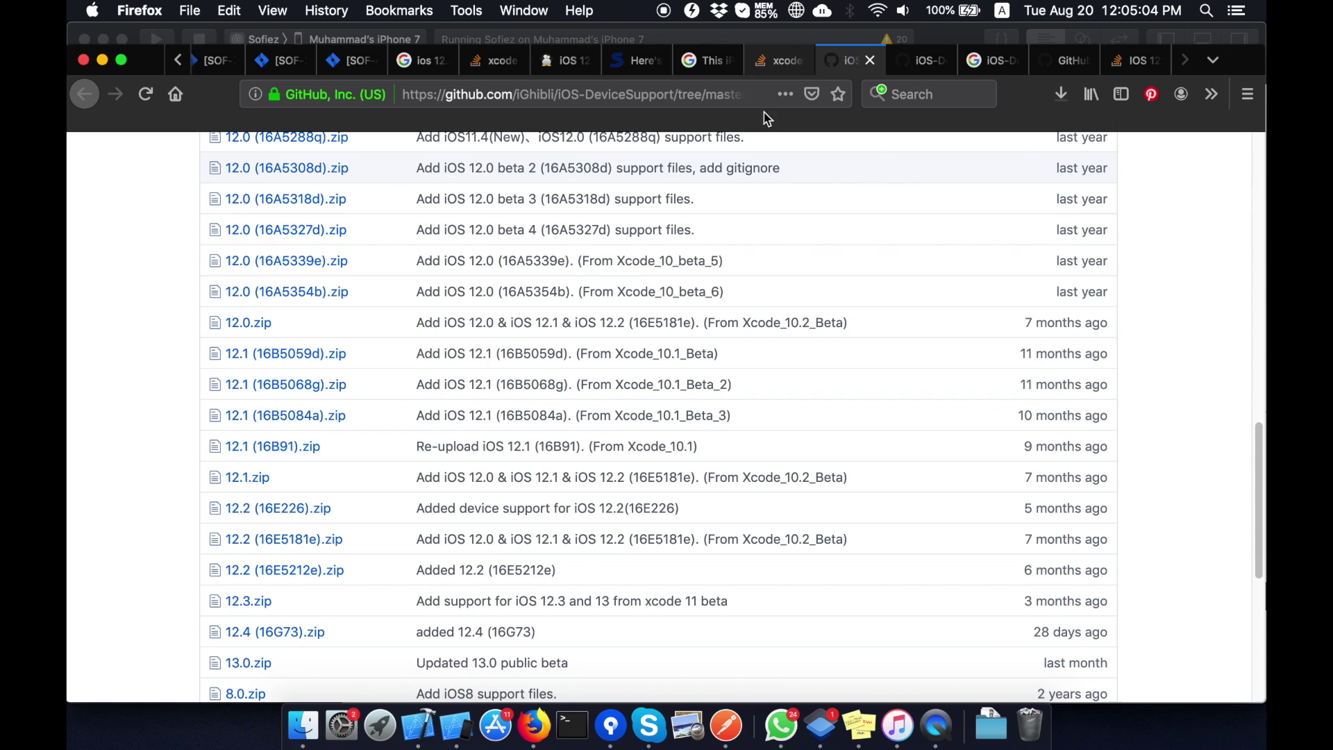
scroll(296, 337, "up", 15)
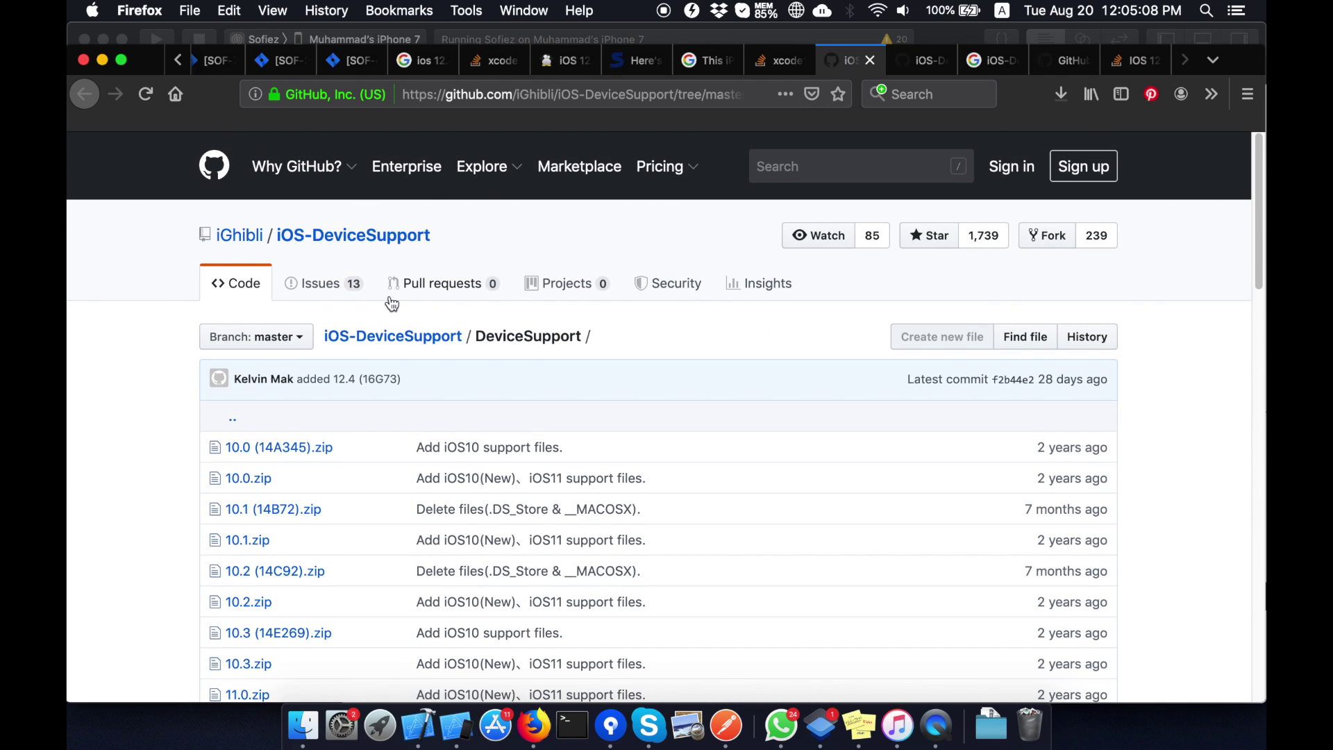
scroll(359, 366, "down", 1)
scroll(359, 366, "down", 10)
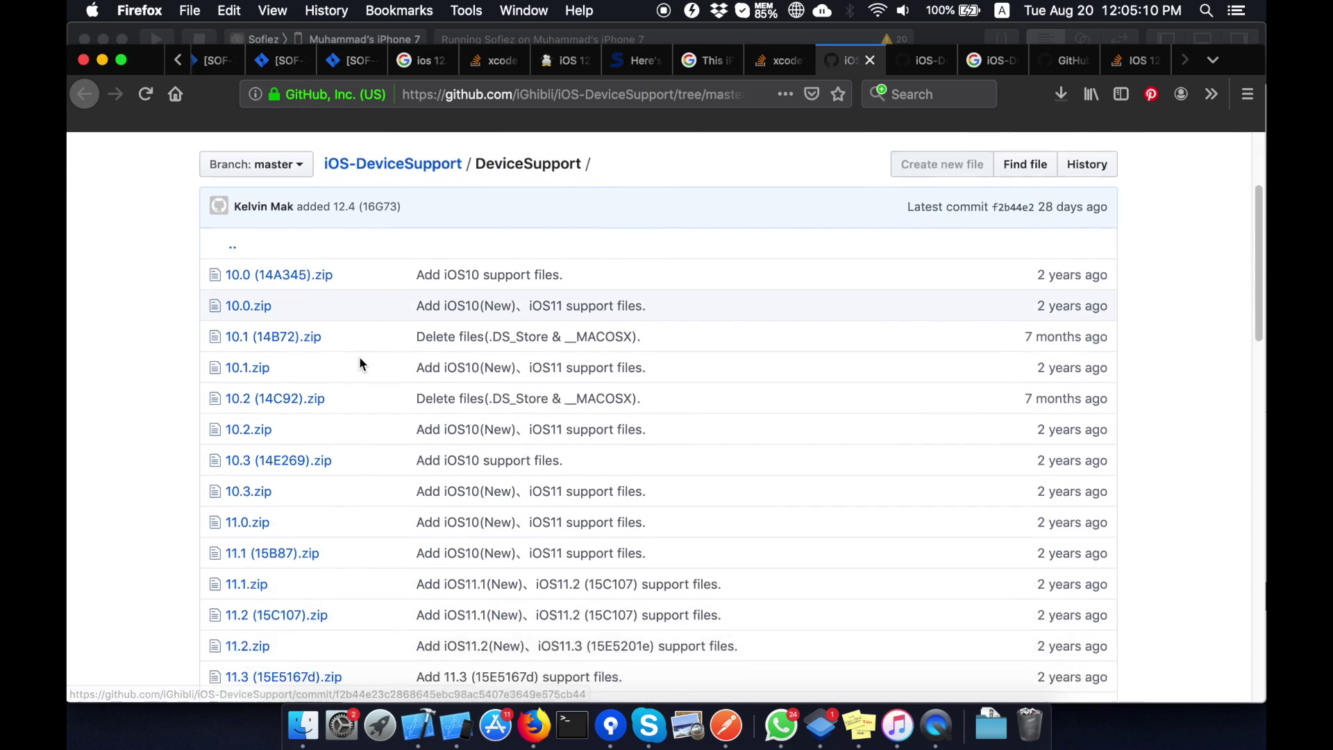
scroll(359, 366, "down", 10)
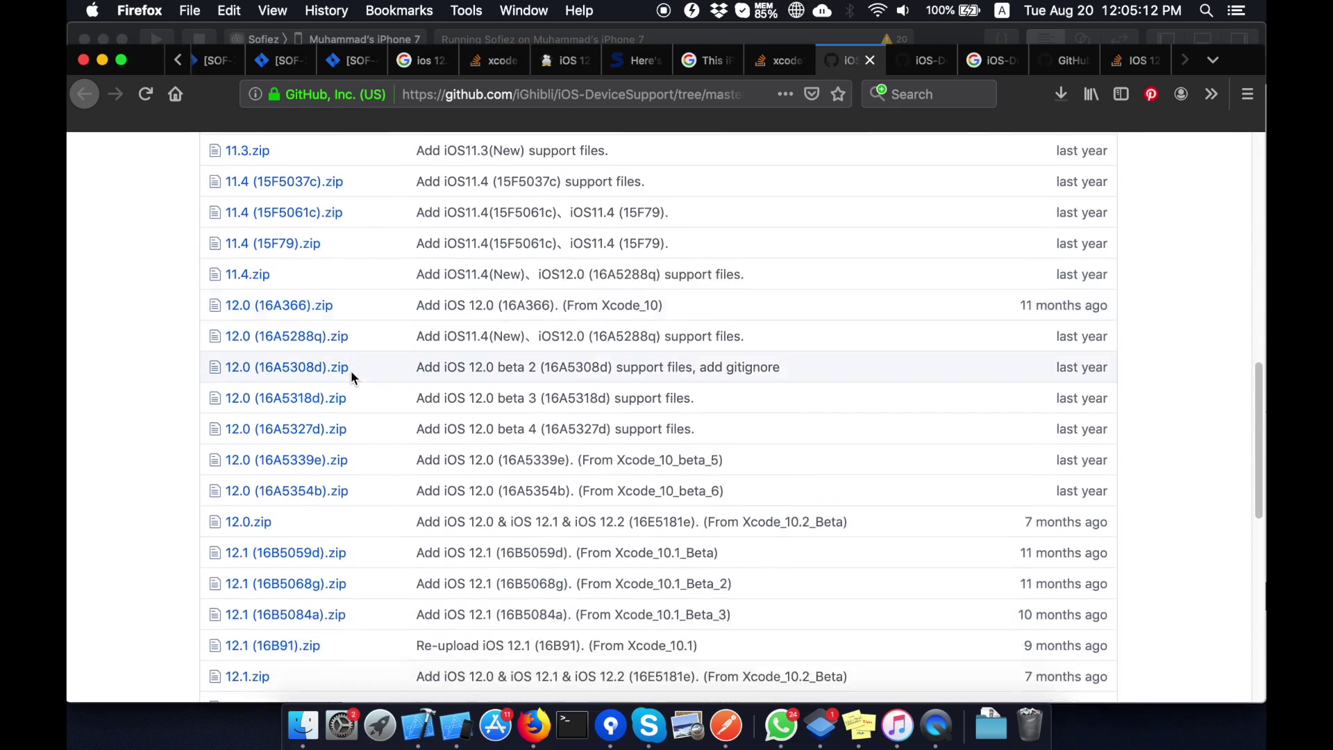
scroll(294, 491, "down", 2)
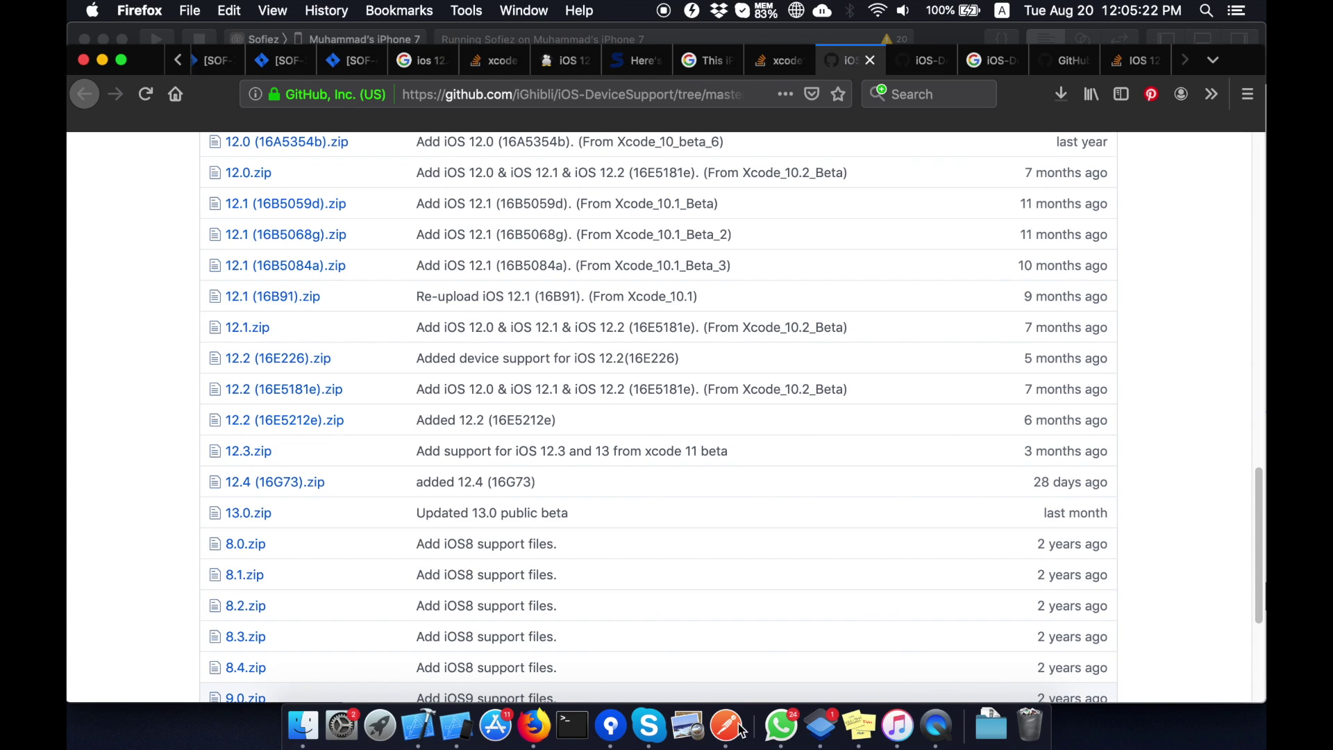
Check the unzipped 12.4 (16G73) folder in Finder's Downloads and return to the GitHub file list.
left_click(311, 732)
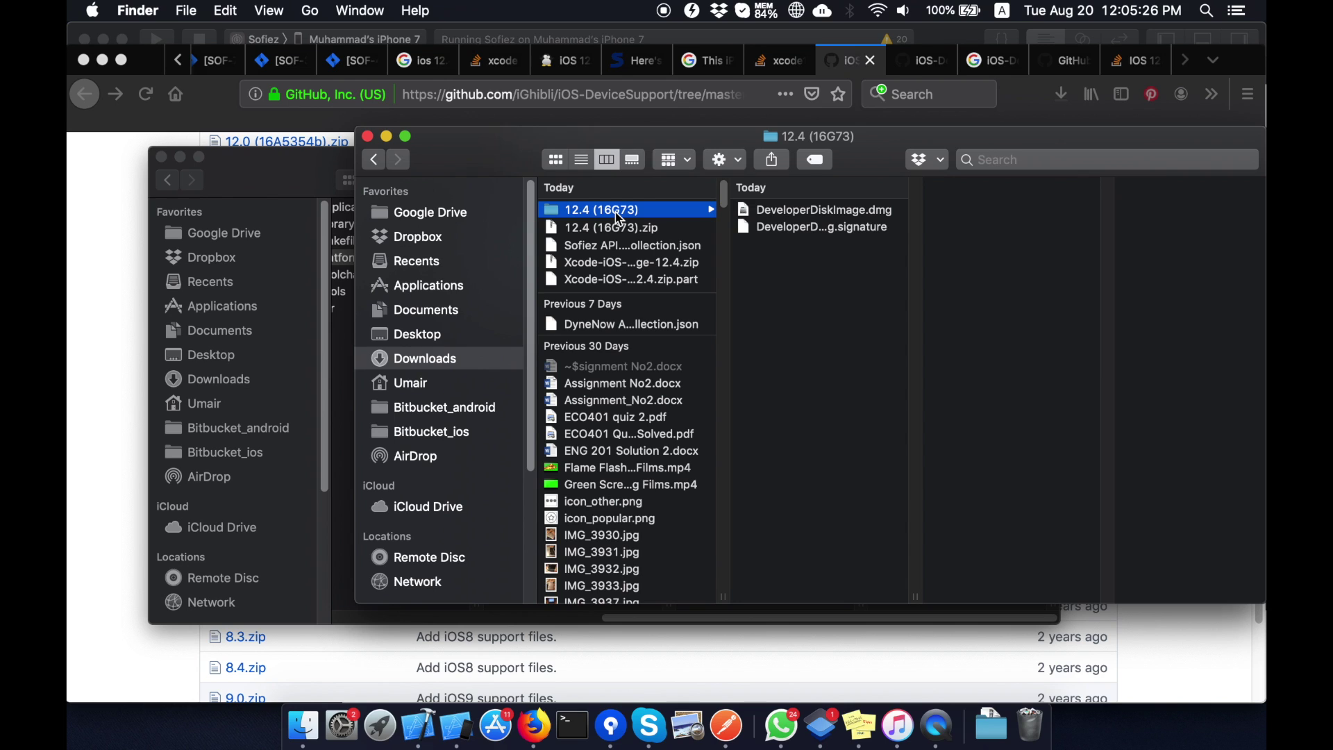
left_click(130, 423)
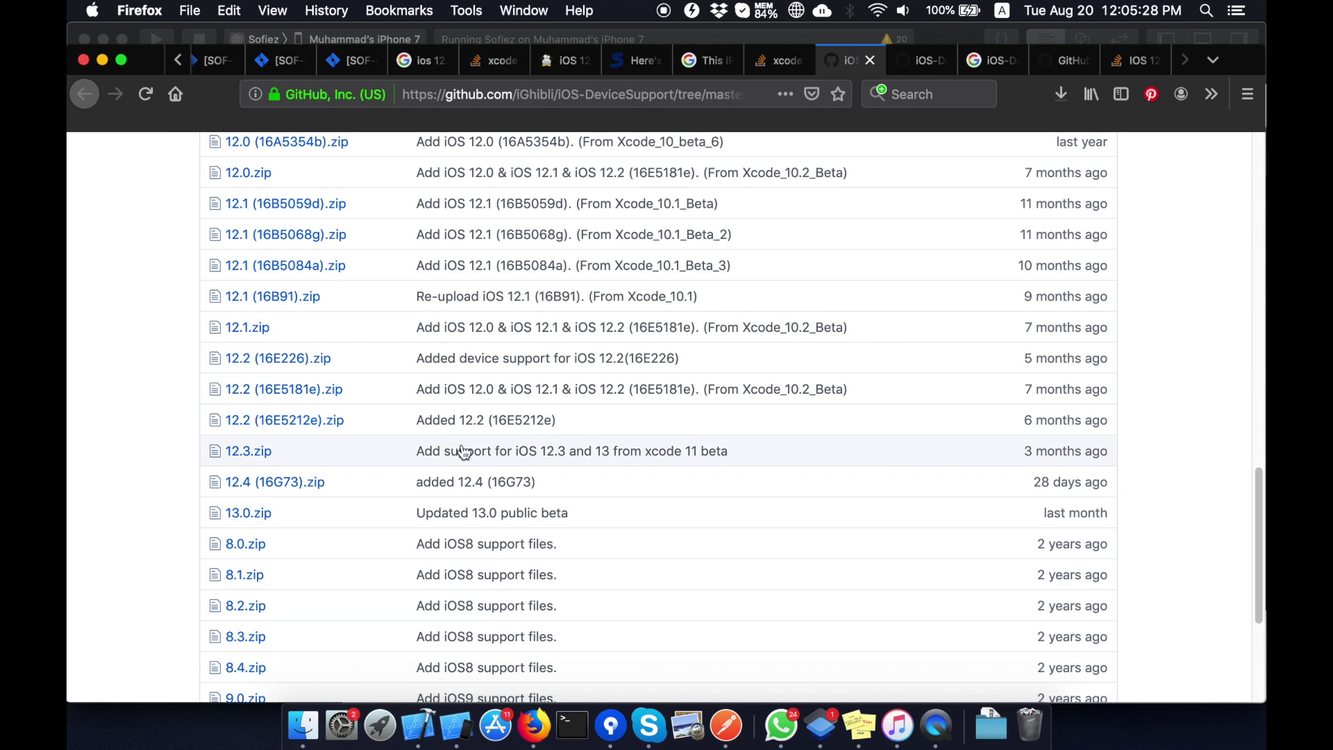
scroll(687, 446, "up", 1)
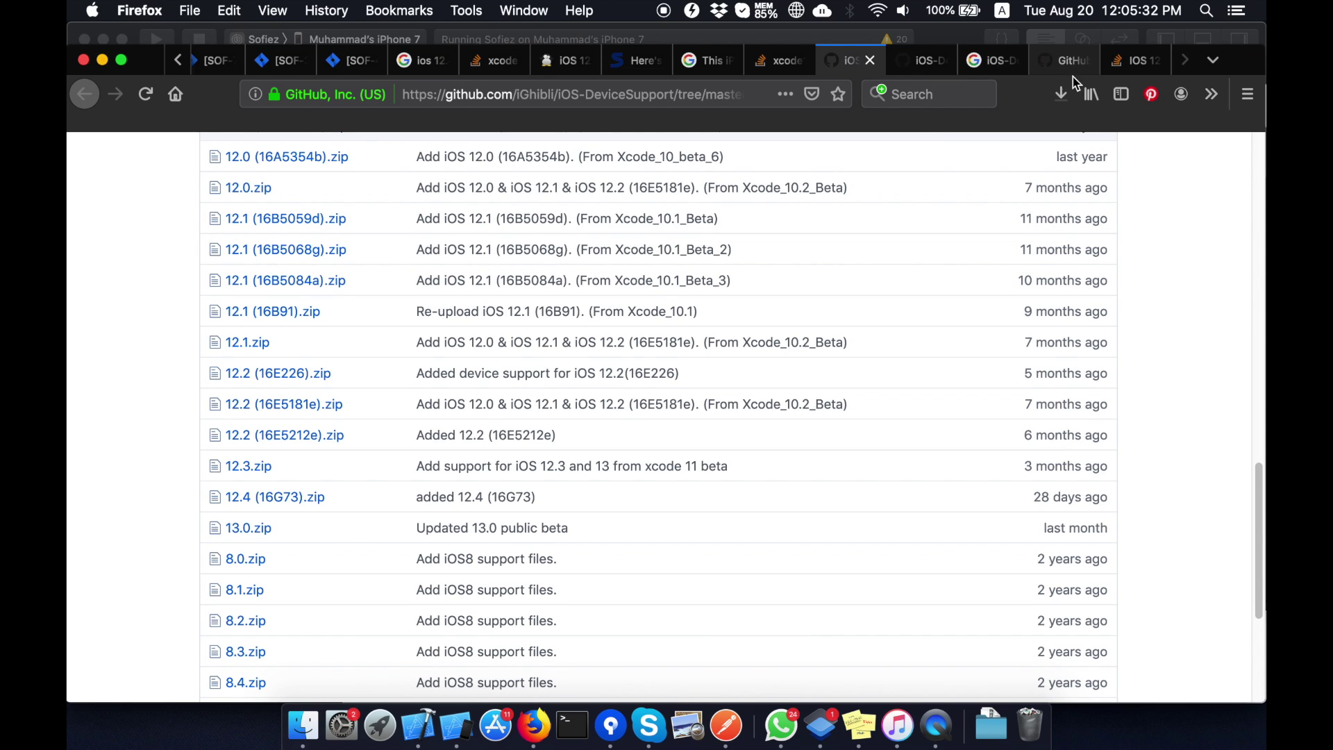
Review the Stack Overflow questions on iOS 12.4 support files and the Xcode 10 answer giving the DeviceSupport folder path.
left_click(1131, 60)
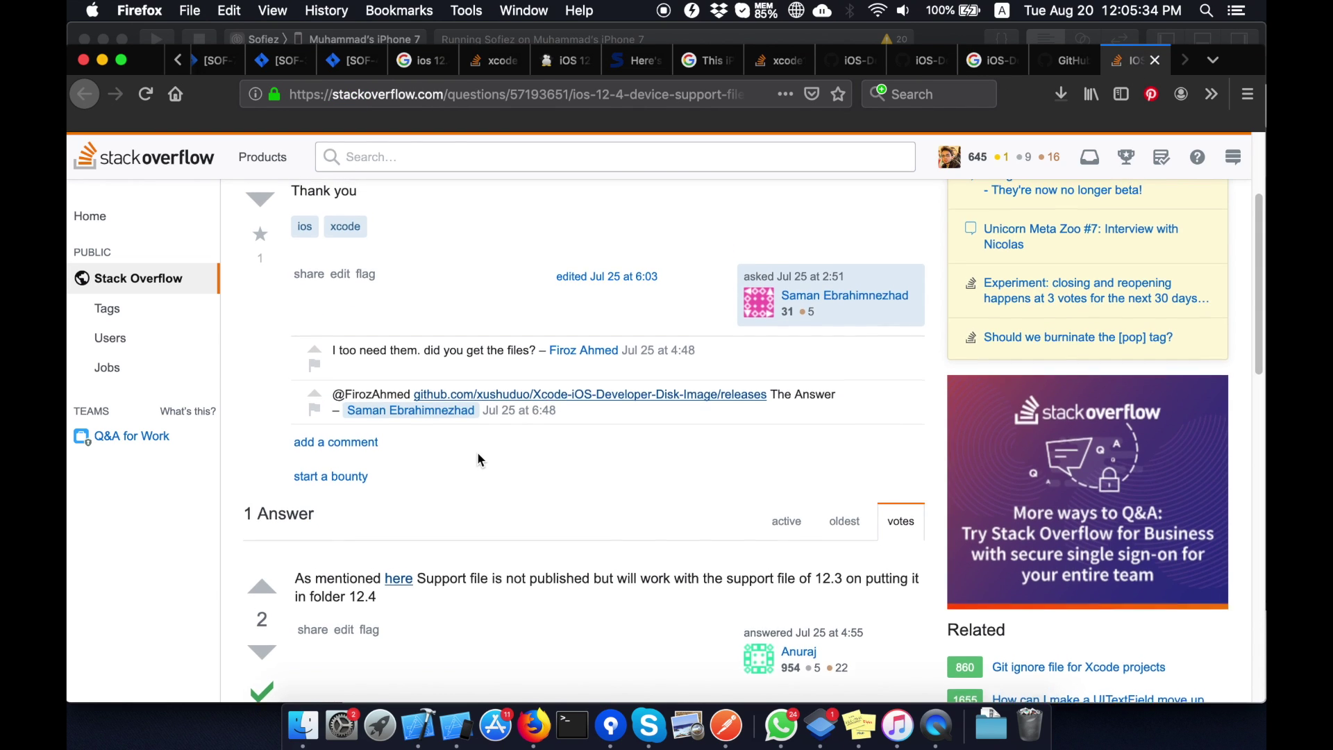
scroll(845, 212, "up", 5)
left_click(777, 60)
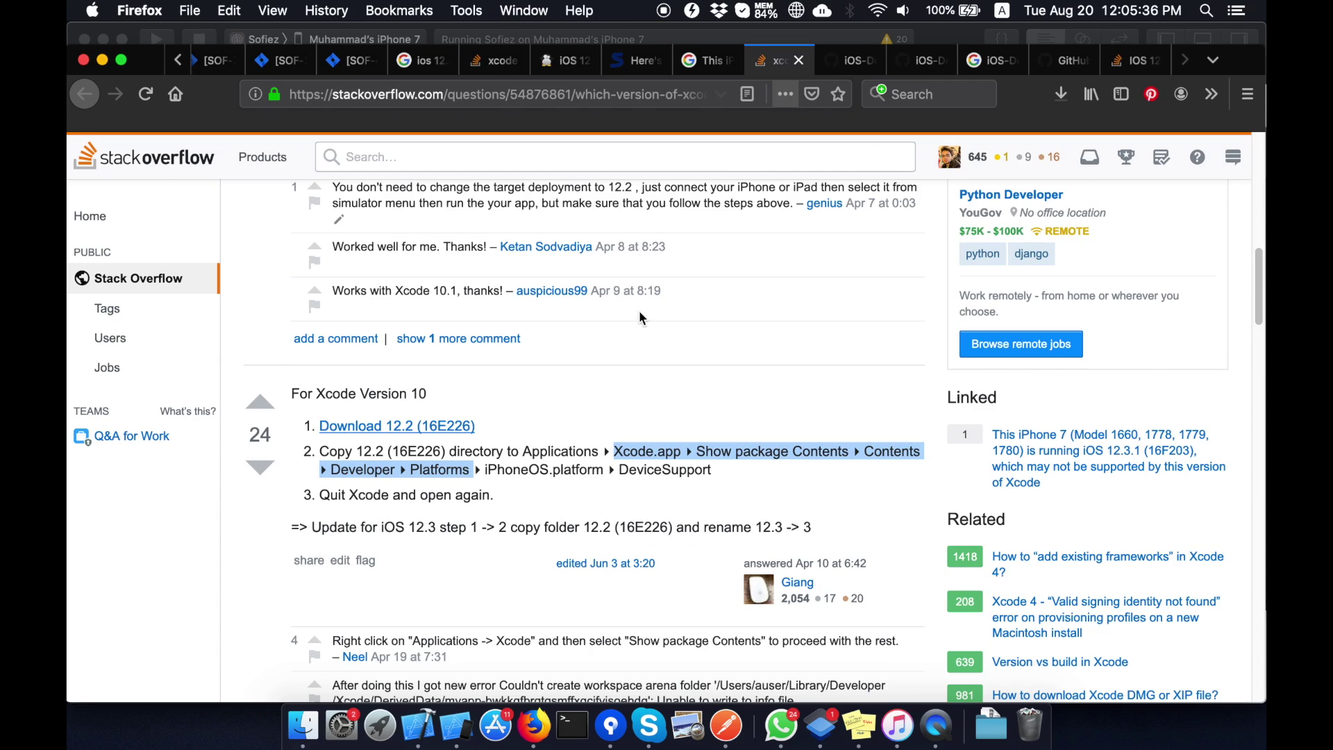
scroll(354, 448, "down", 1)
scroll(354, 447, "down", 1)
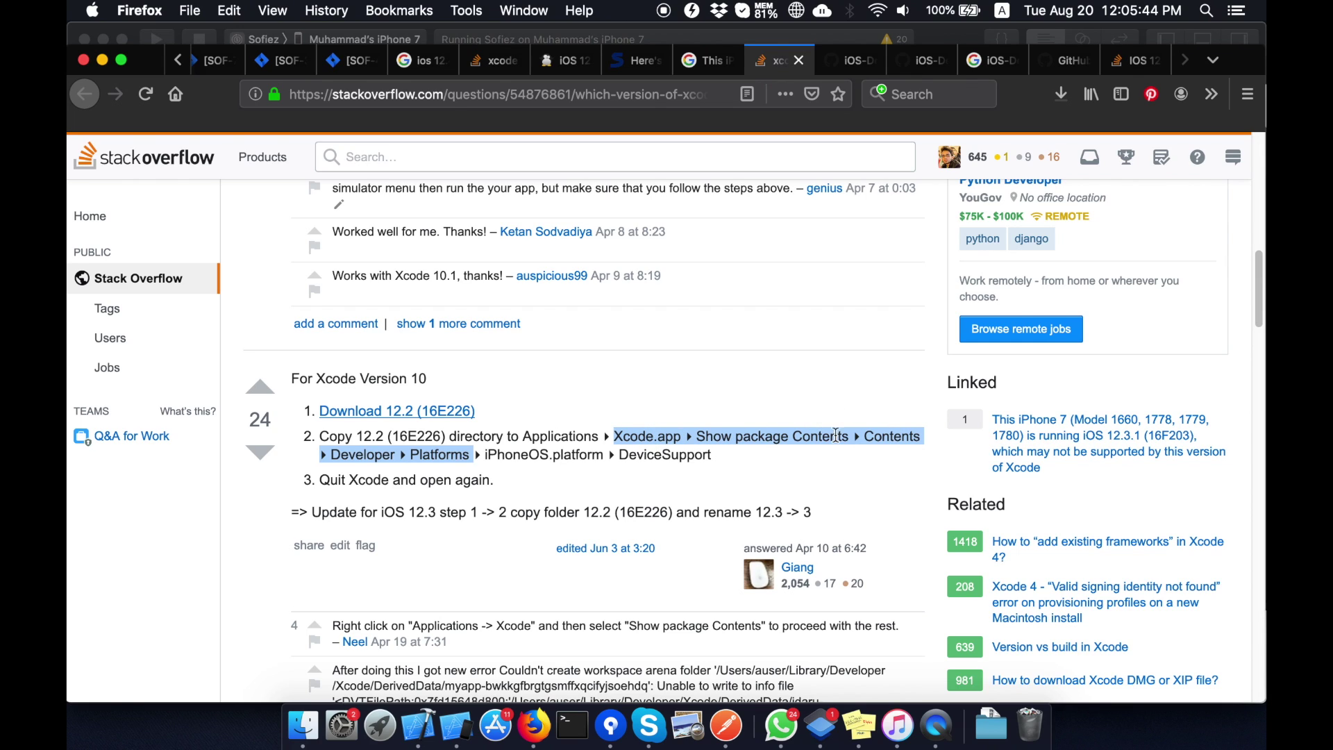
Switch to Finder, show the package contents of Xcode in Applications, and select its Contents folder.
left_click(303, 725)
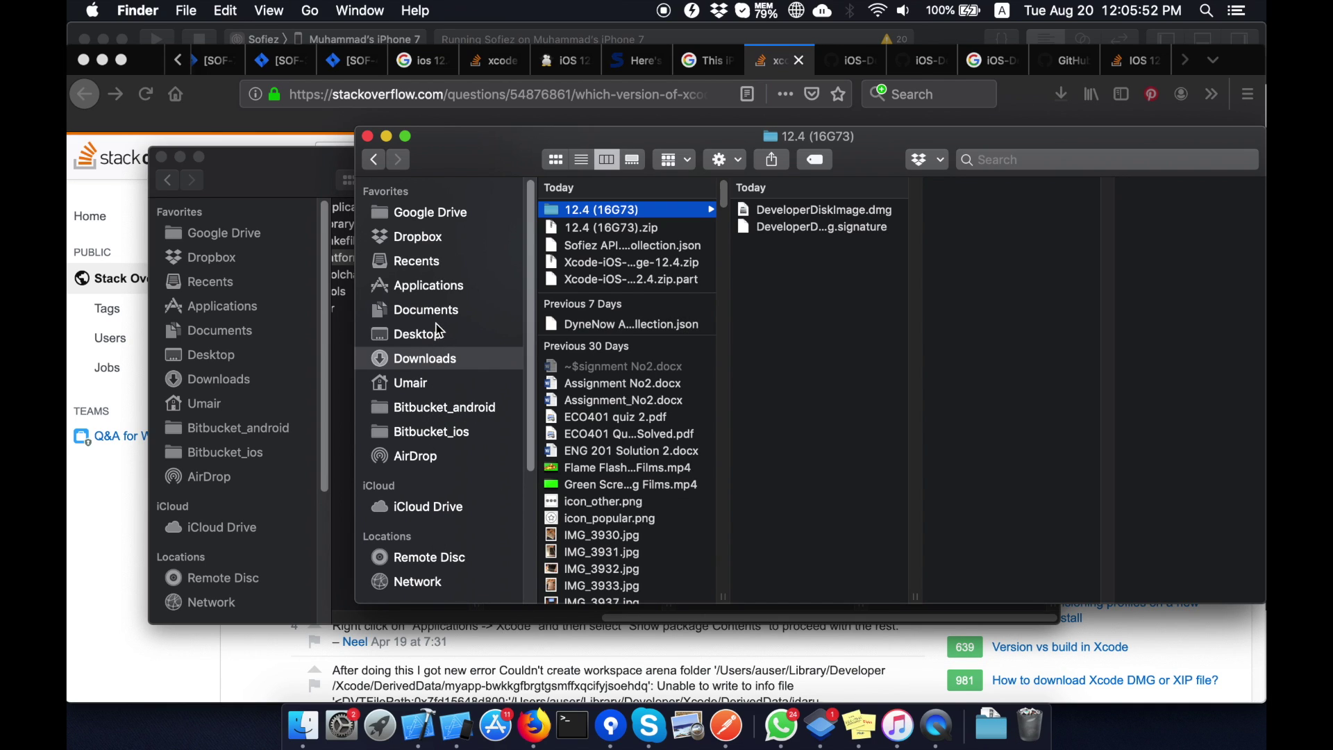
left_click(301, 172)
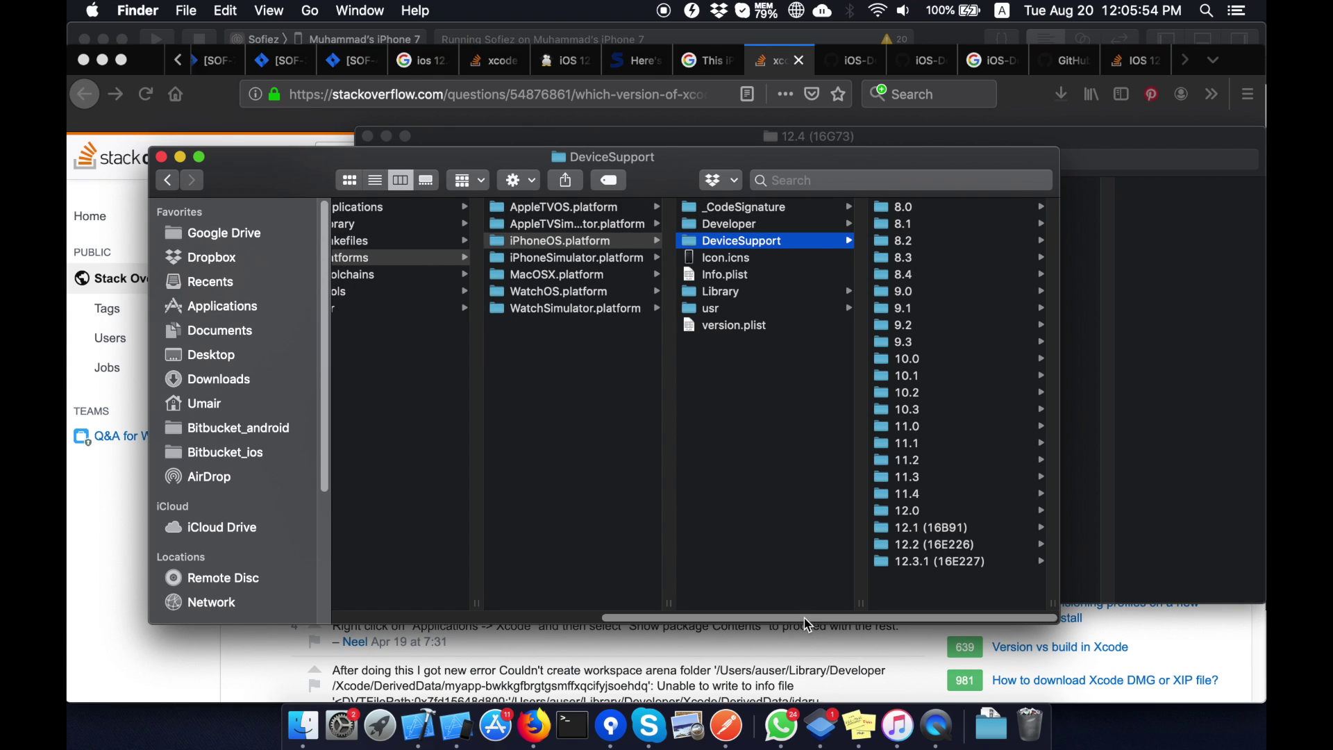
left_click_drag(805, 622, 472, 619)
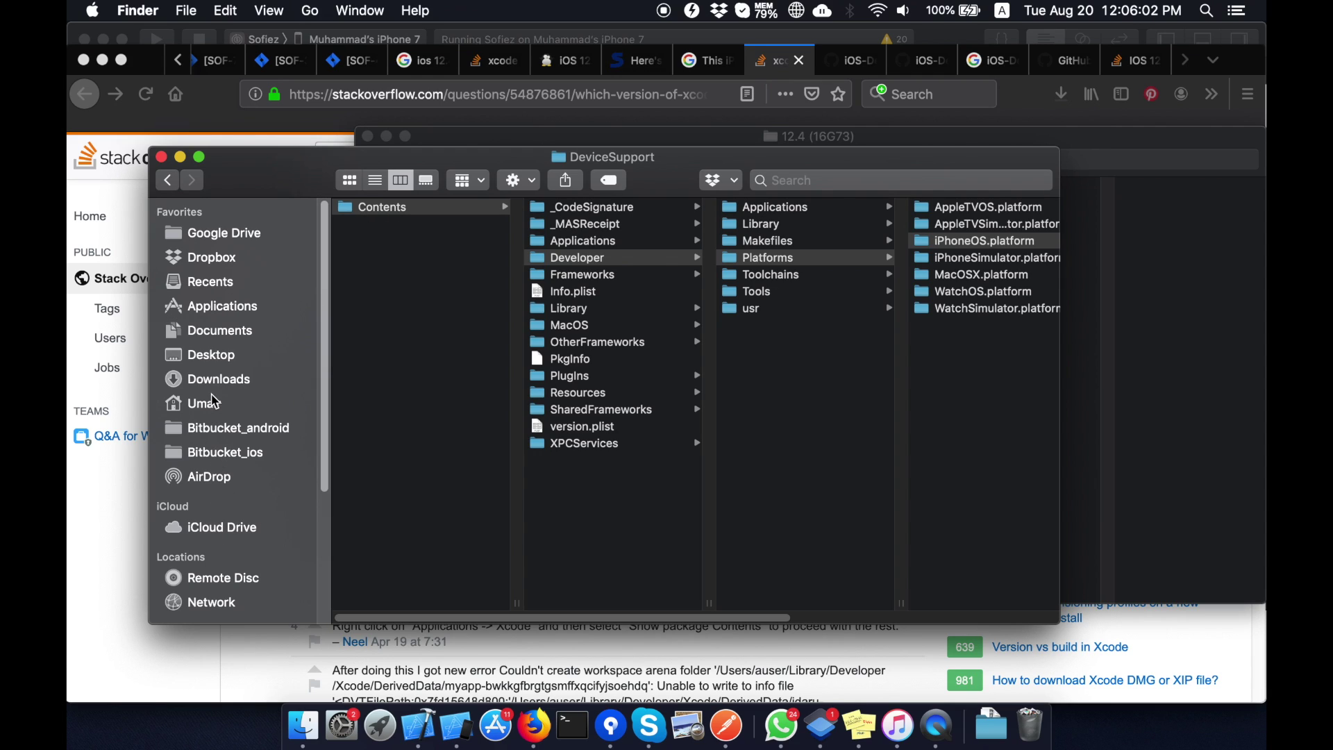
left_click(214, 305)
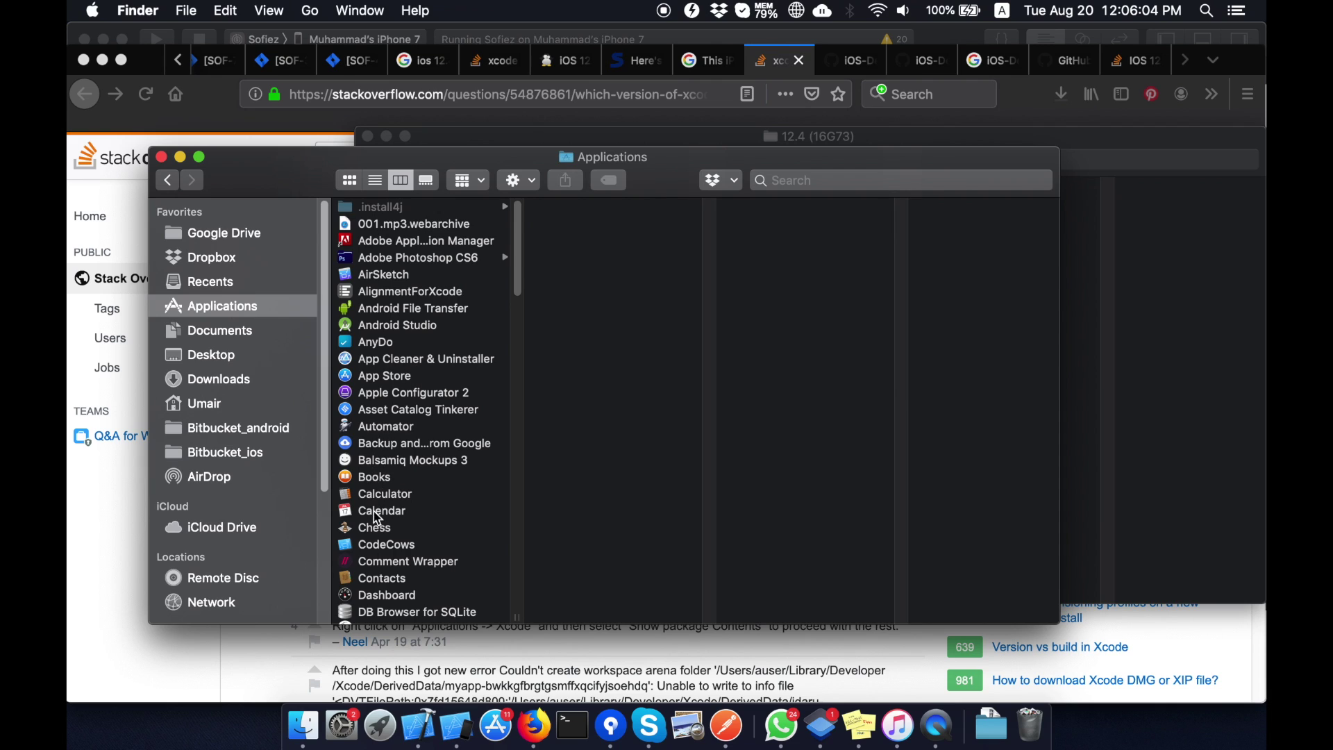
scroll(401, 533, "down", 10)
scroll(401, 548, "down", 10)
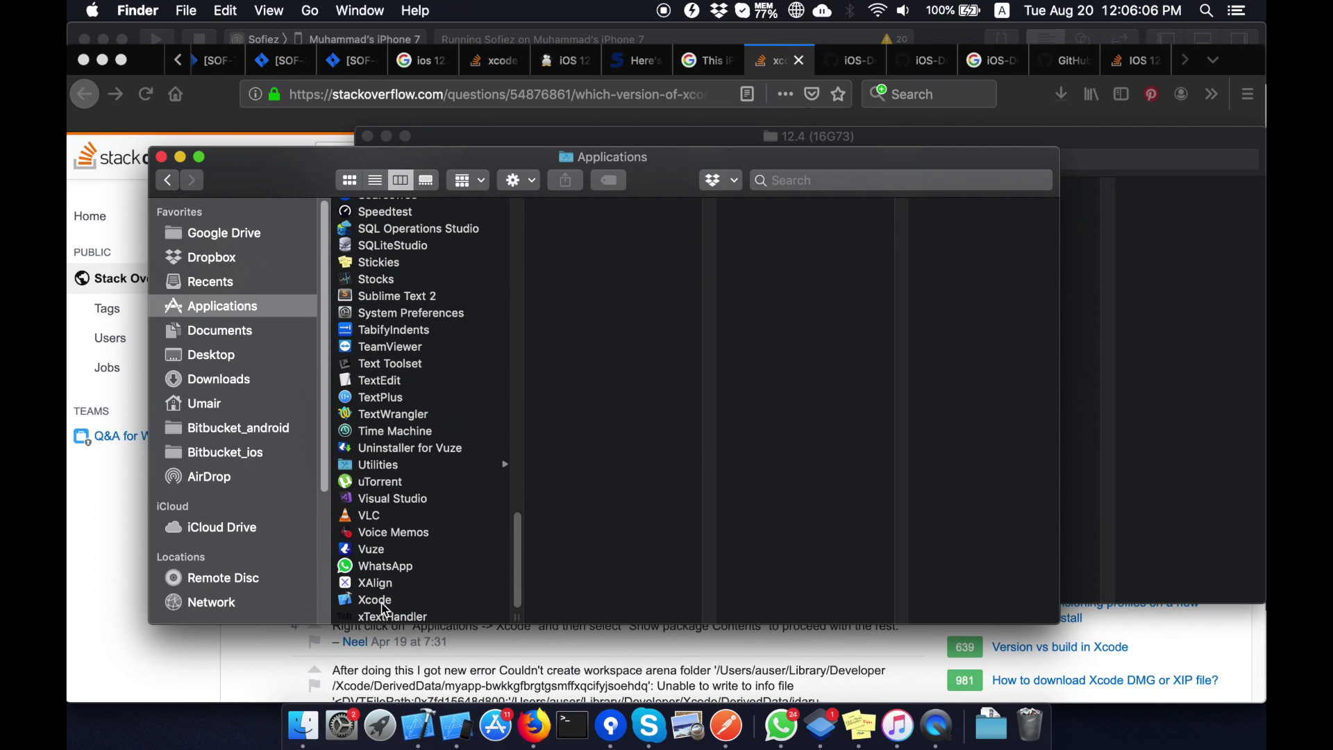
right_click(384, 609)
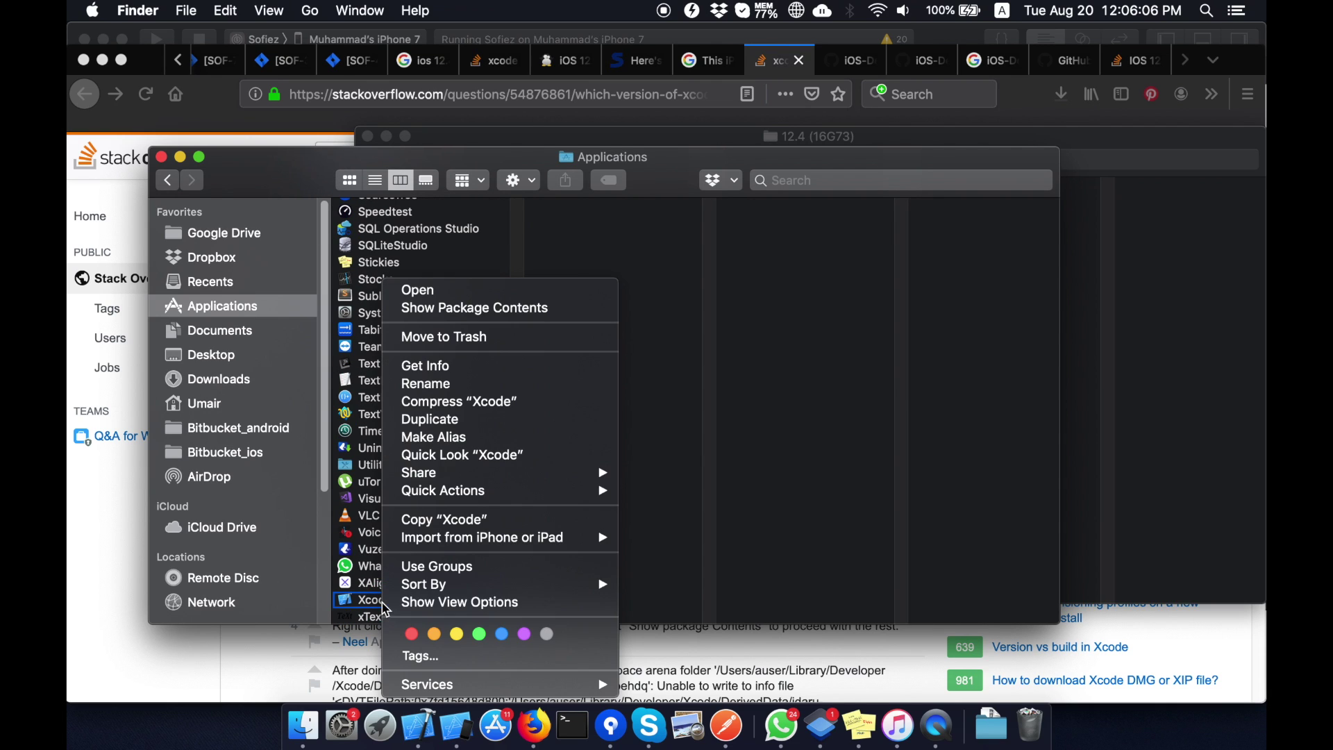
left_click(531, 309)
left_click(428, 210)
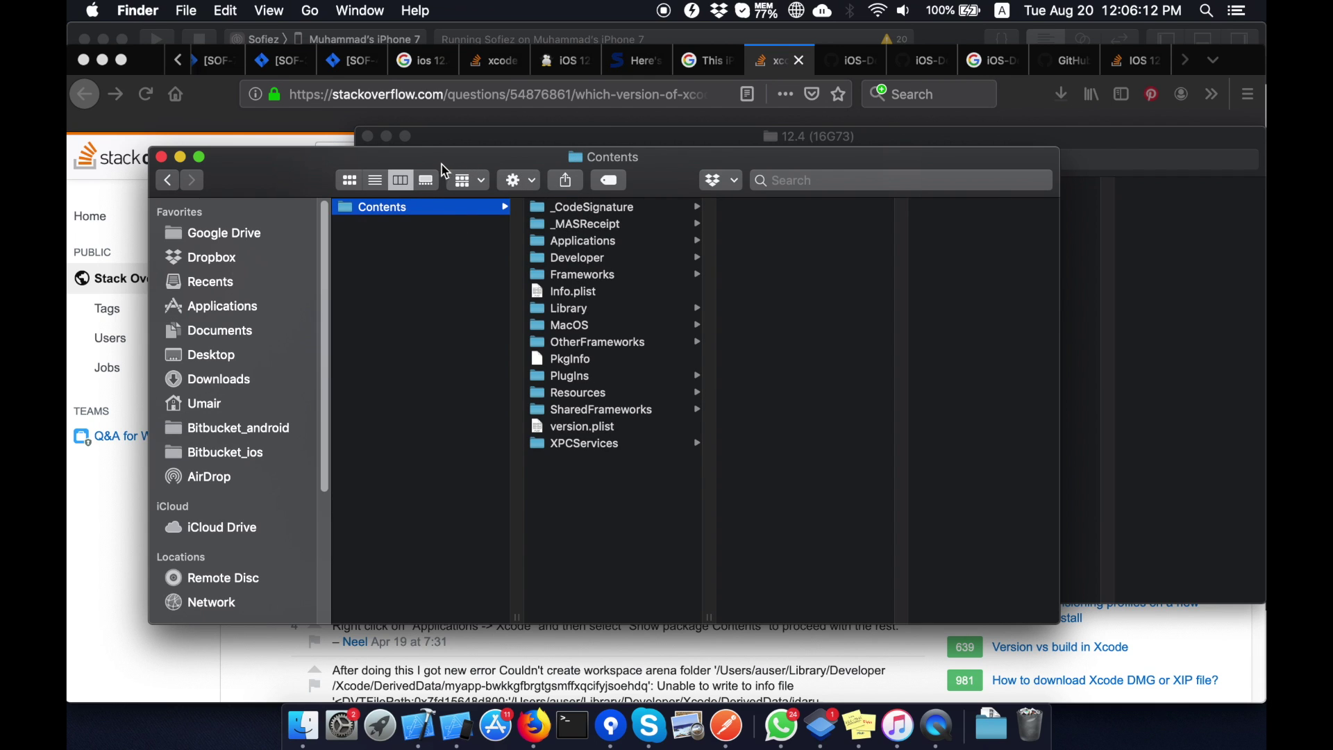
Minimize the 12.4 (16G73) Finder window and place the Contents window below the Stack Overflow path instructions.
left_click_drag(443, 166, 810, 165)
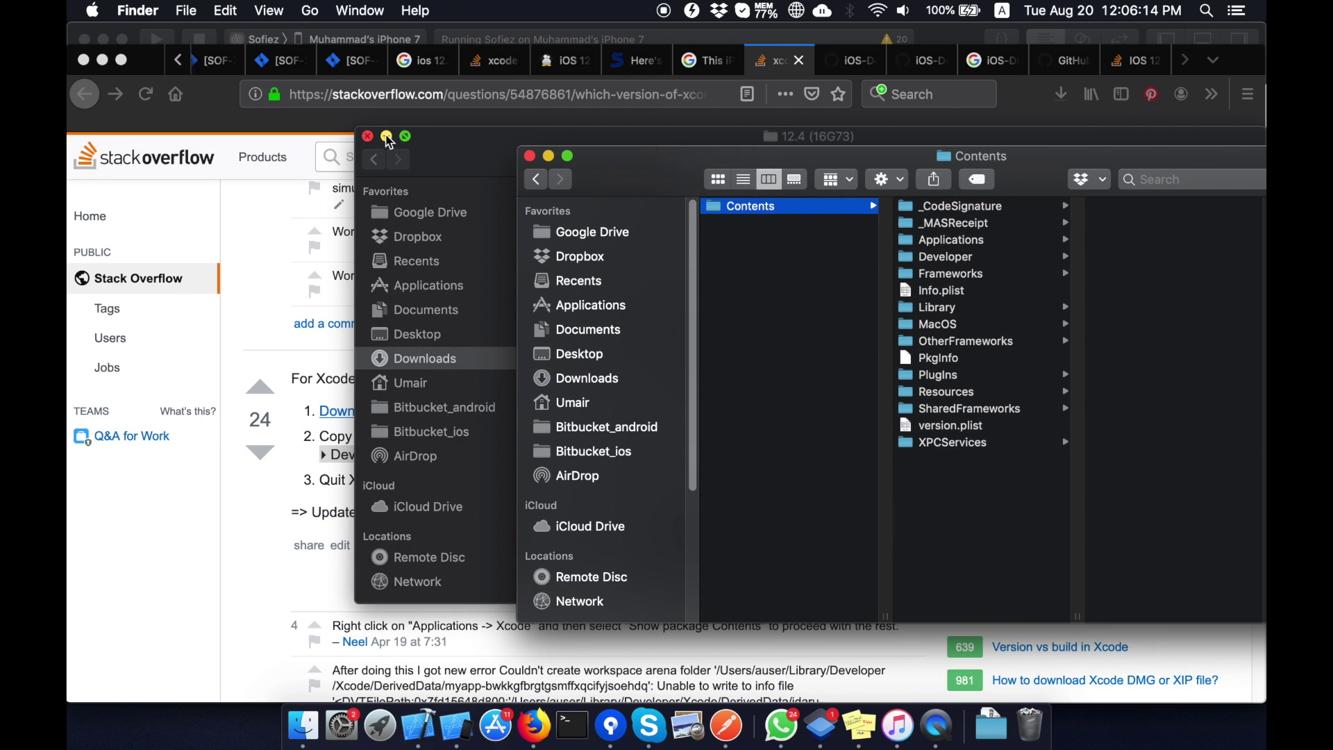
left_click(386, 136)
left_click_drag(628, 177, 329, 506)
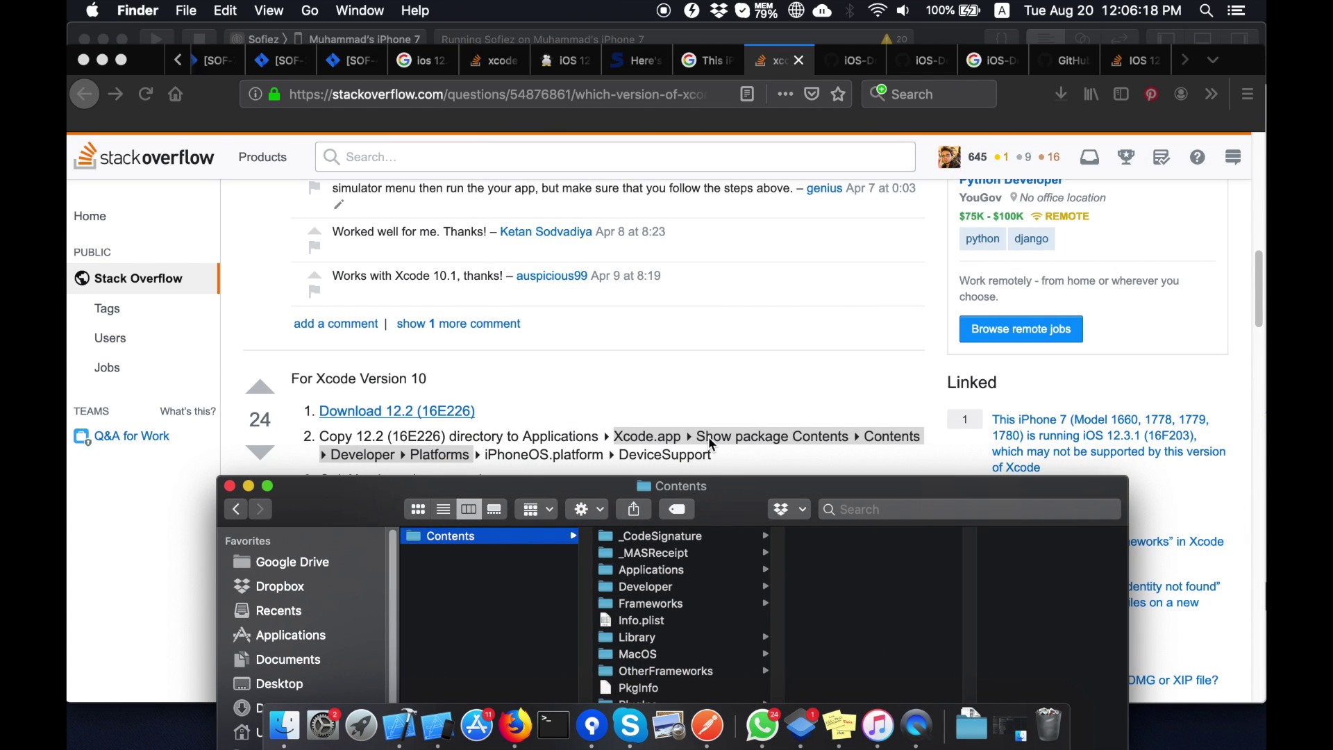
Open Developer, Platforms, iPhoneOS.platform, DeviceSupport inside the Xcode package and reposition the window so its version folders are fully in view.
left_click(645, 586)
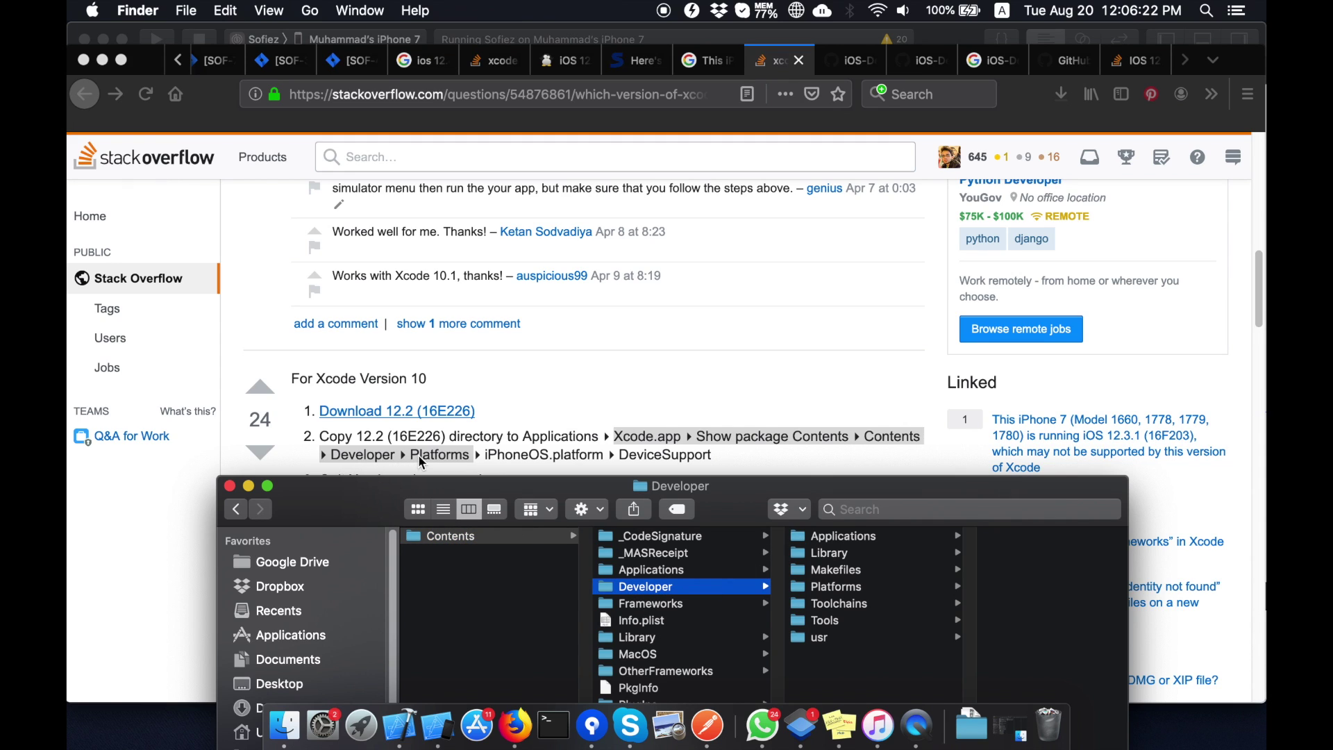
left_click(820, 588)
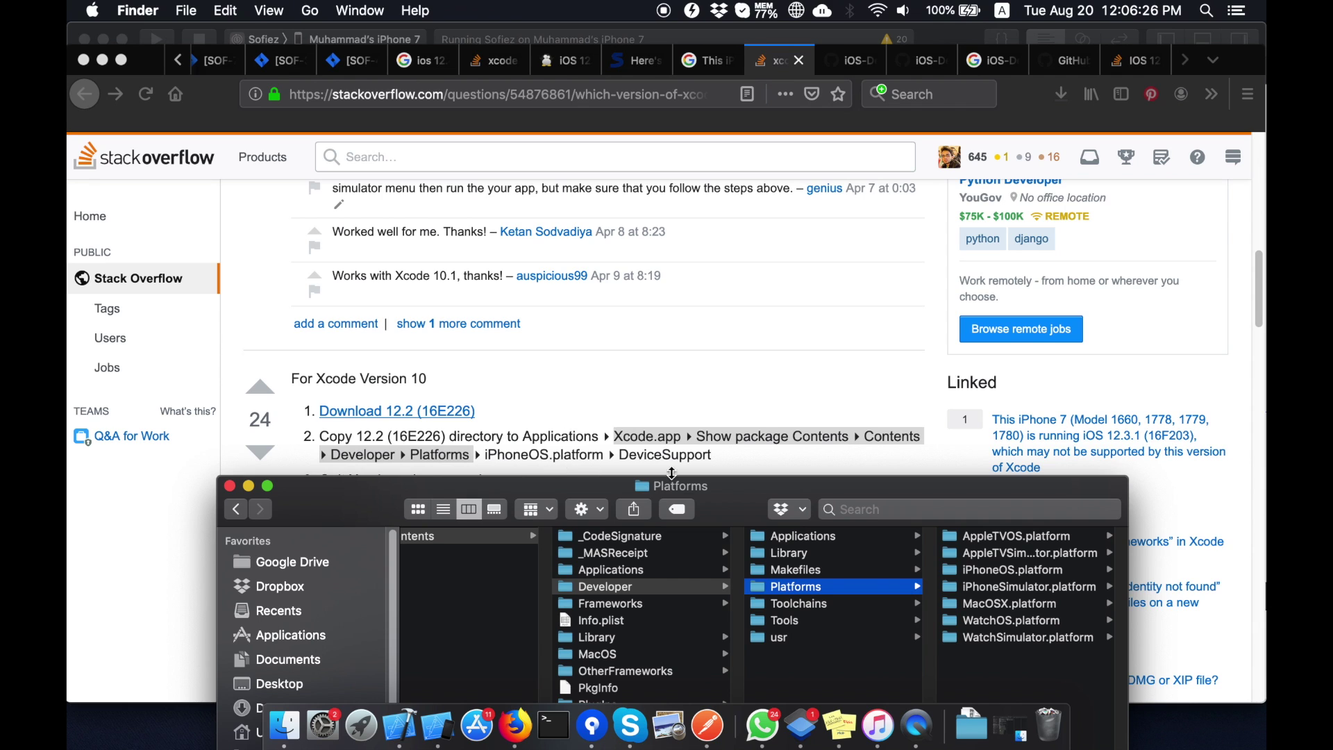
left_click(972, 569)
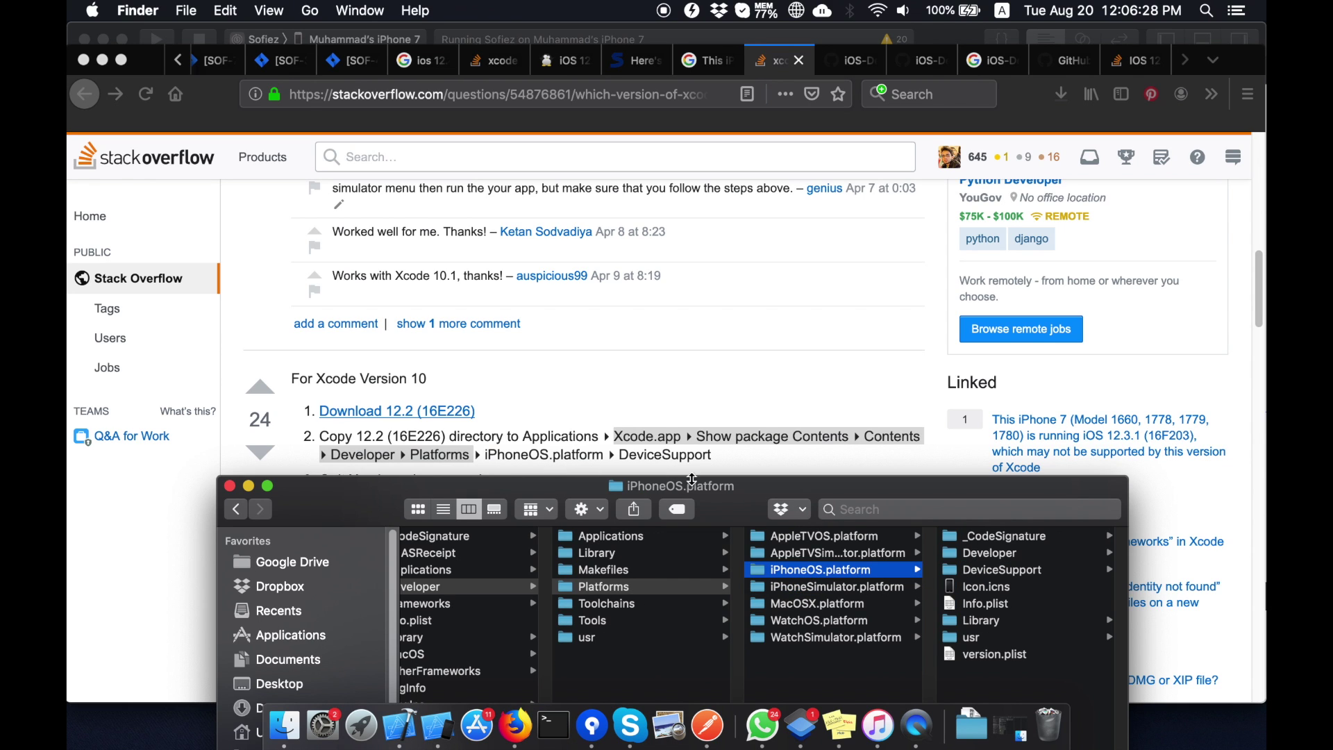
left_click(992, 570)
left_click_drag(917, 486, 627, 145)
right_click(777, 577)
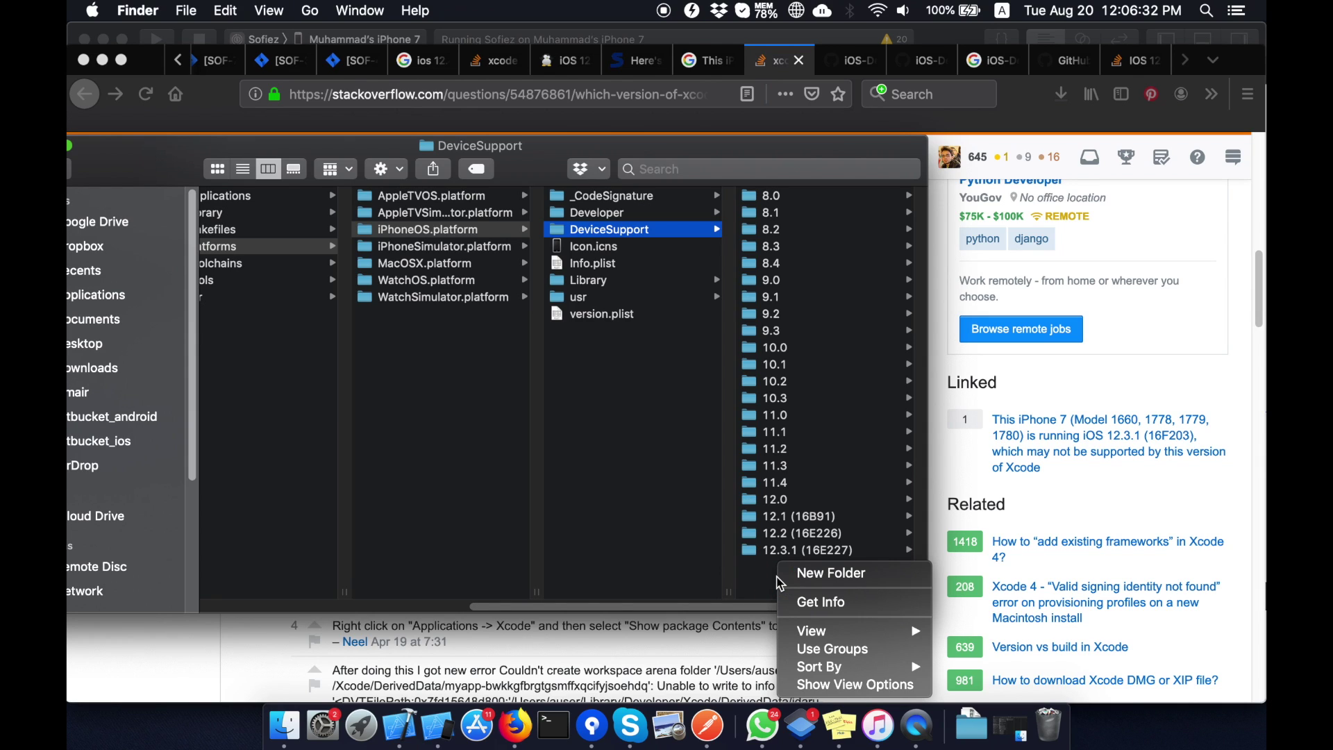
left_click(762, 585)
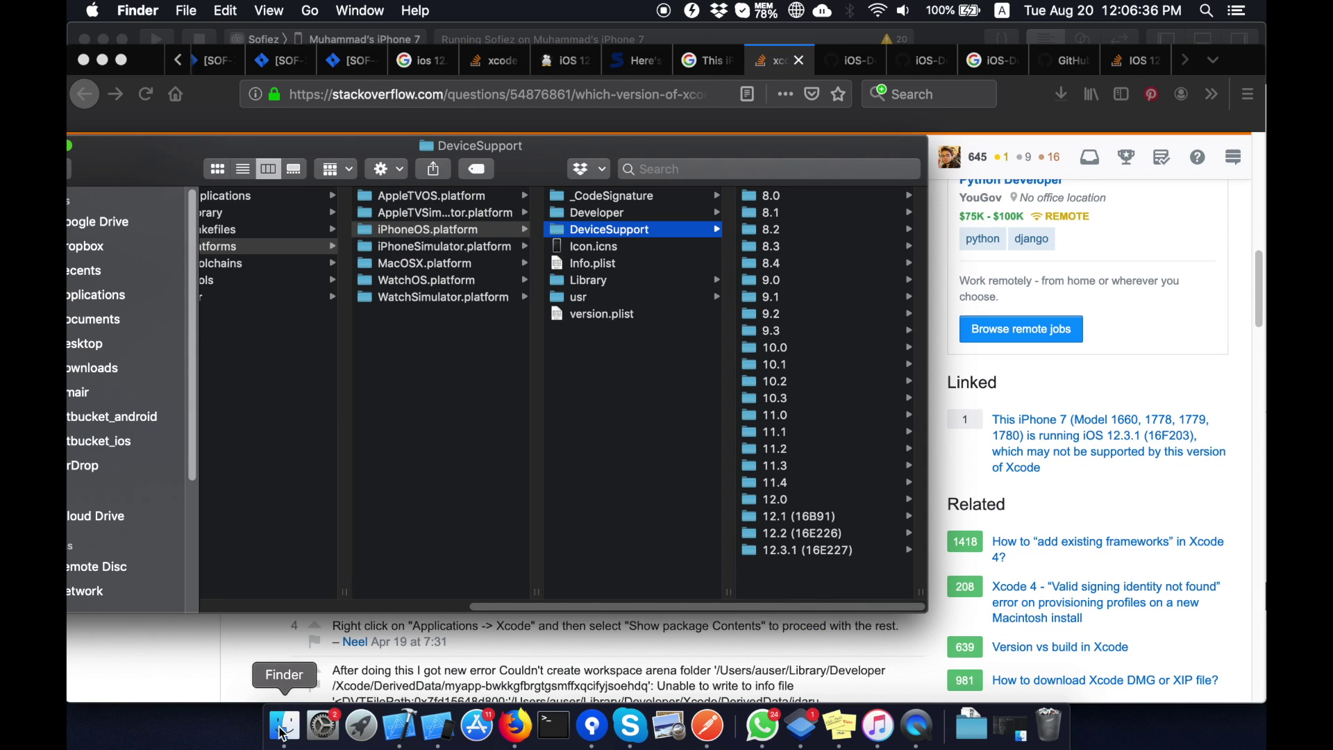
left_click_drag(305, 154, 450, 146)
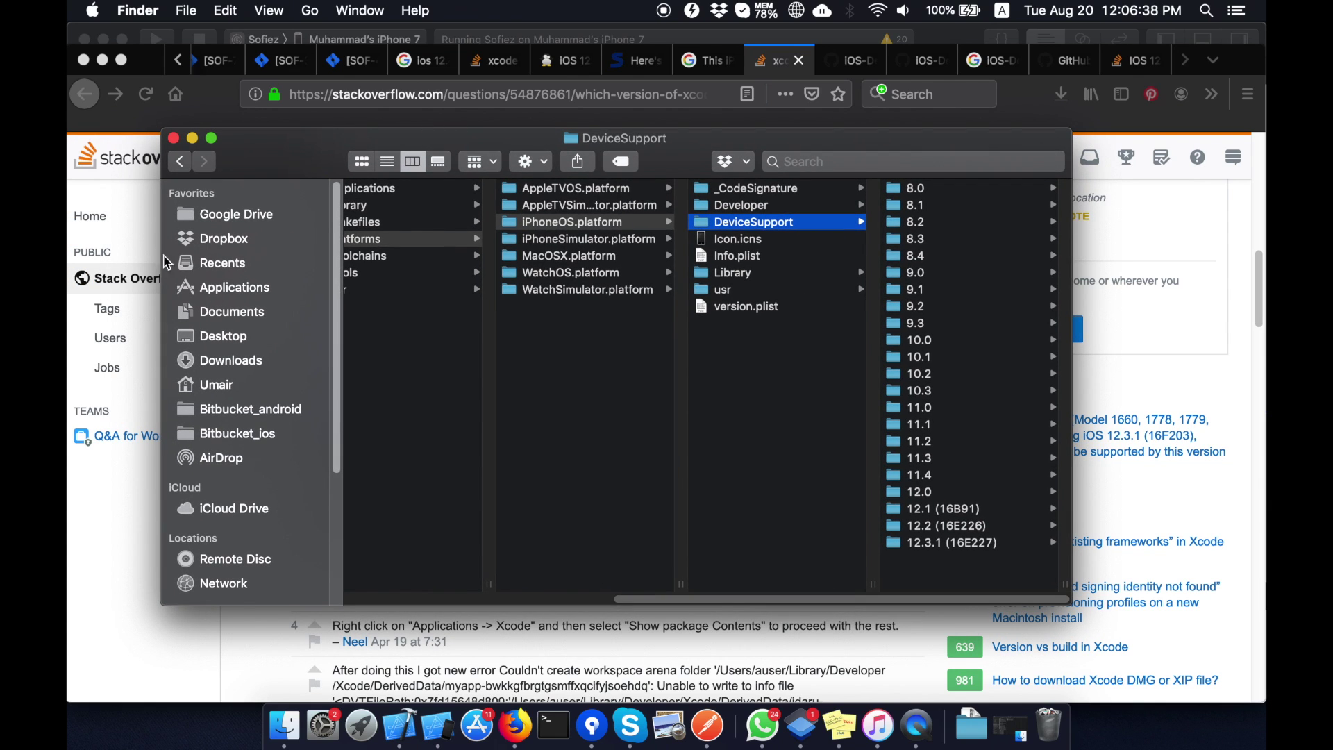
Open the Downloads folder in Finder, select the 12.4 (16G73) folder, and arrange the window beside the DeviceSupport one.
left_click(985, 740)
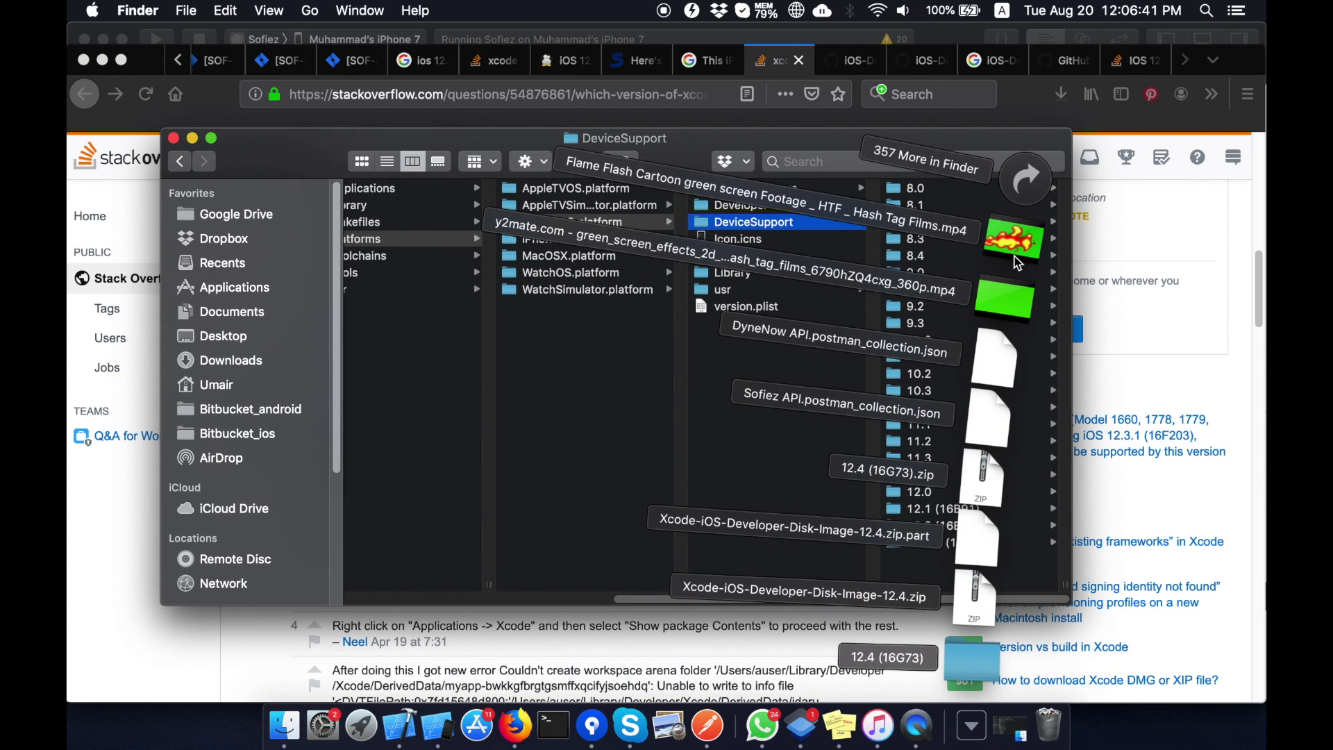
left_click(1025, 179)
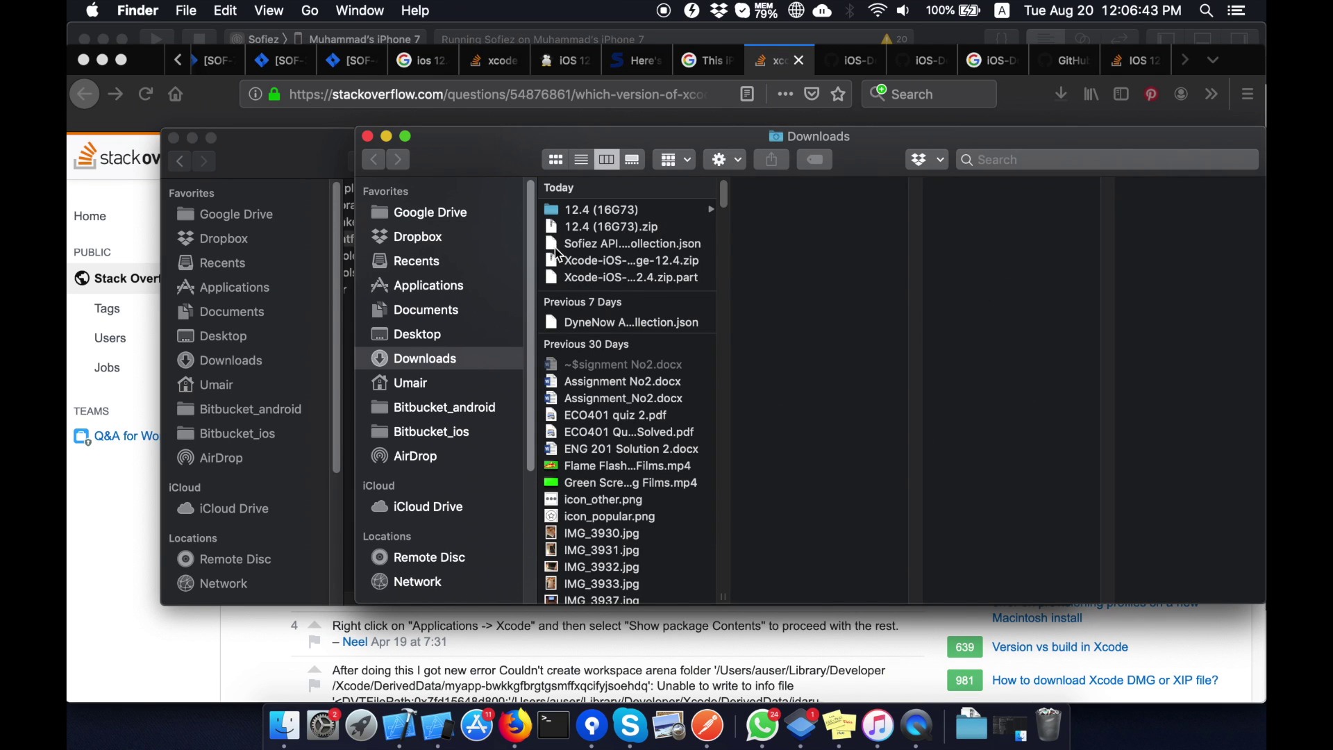
left_click(579, 208)
left_click_drag(638, 143, 197, 158)
Move the 12.4 (16G73) folder into DeviceSupport, authorize it with the administrator password, and close the Downloads window.
left_click_drag(168, 222, 951, 572)
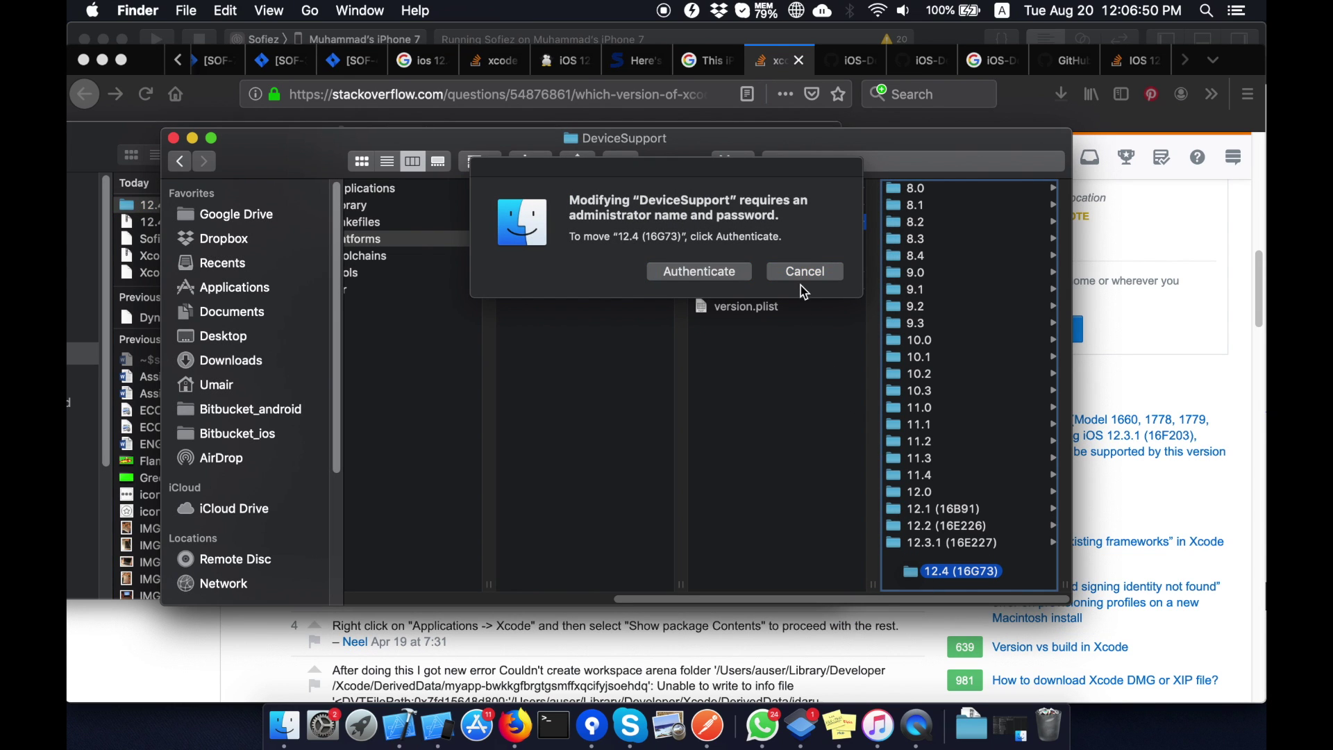
left_click(699, 271)
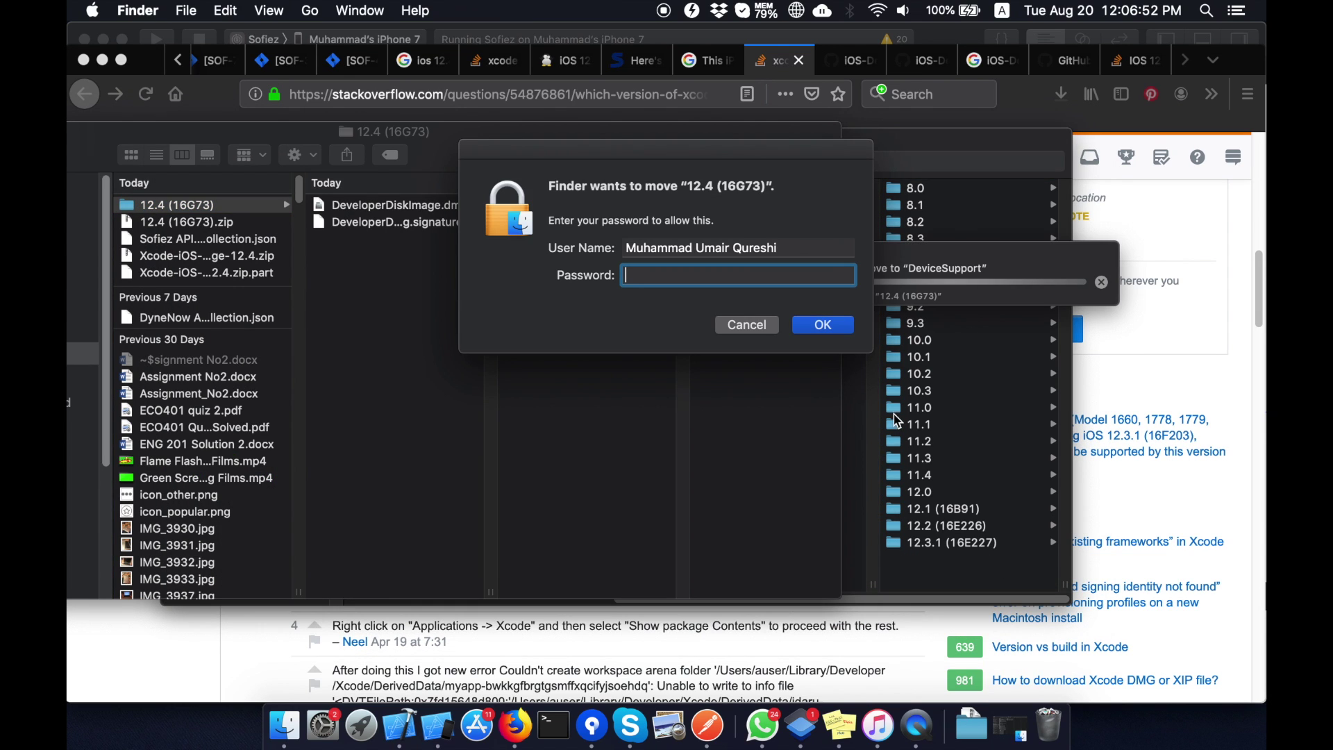
type("*****")
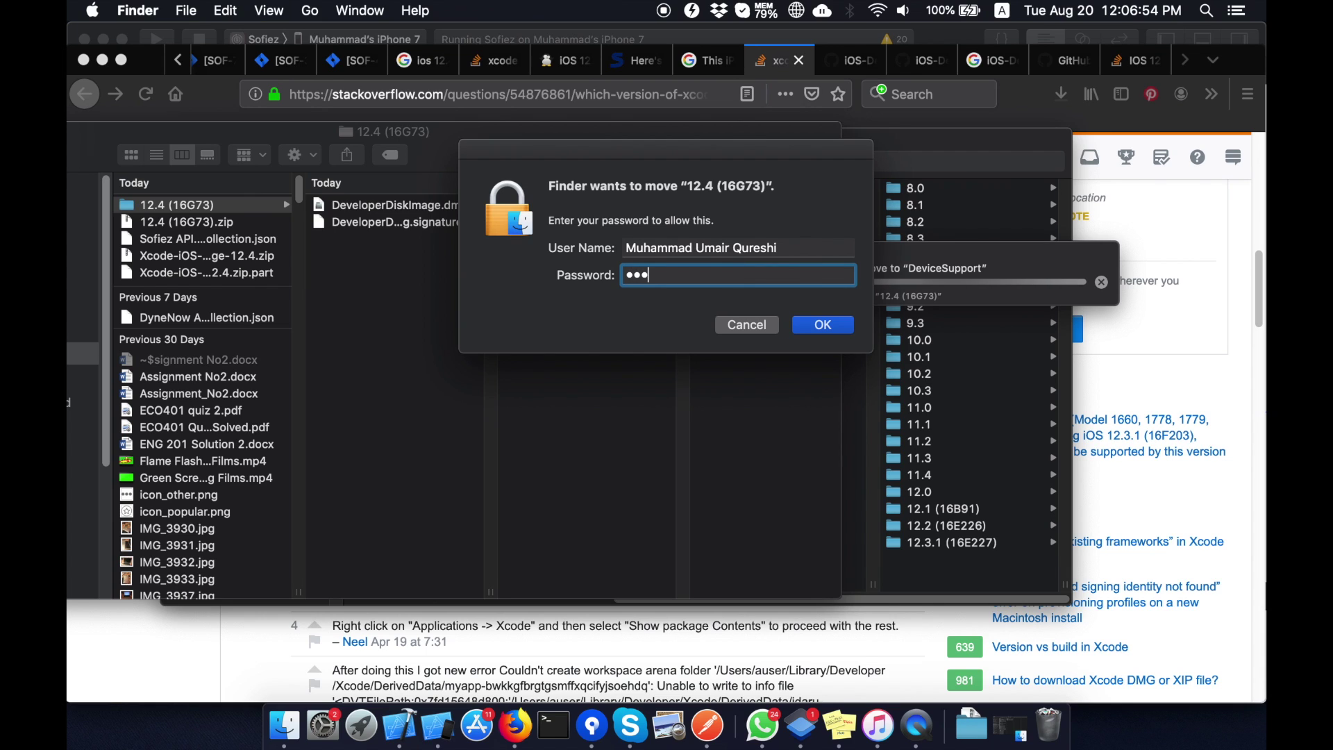
left_click(805, 324)
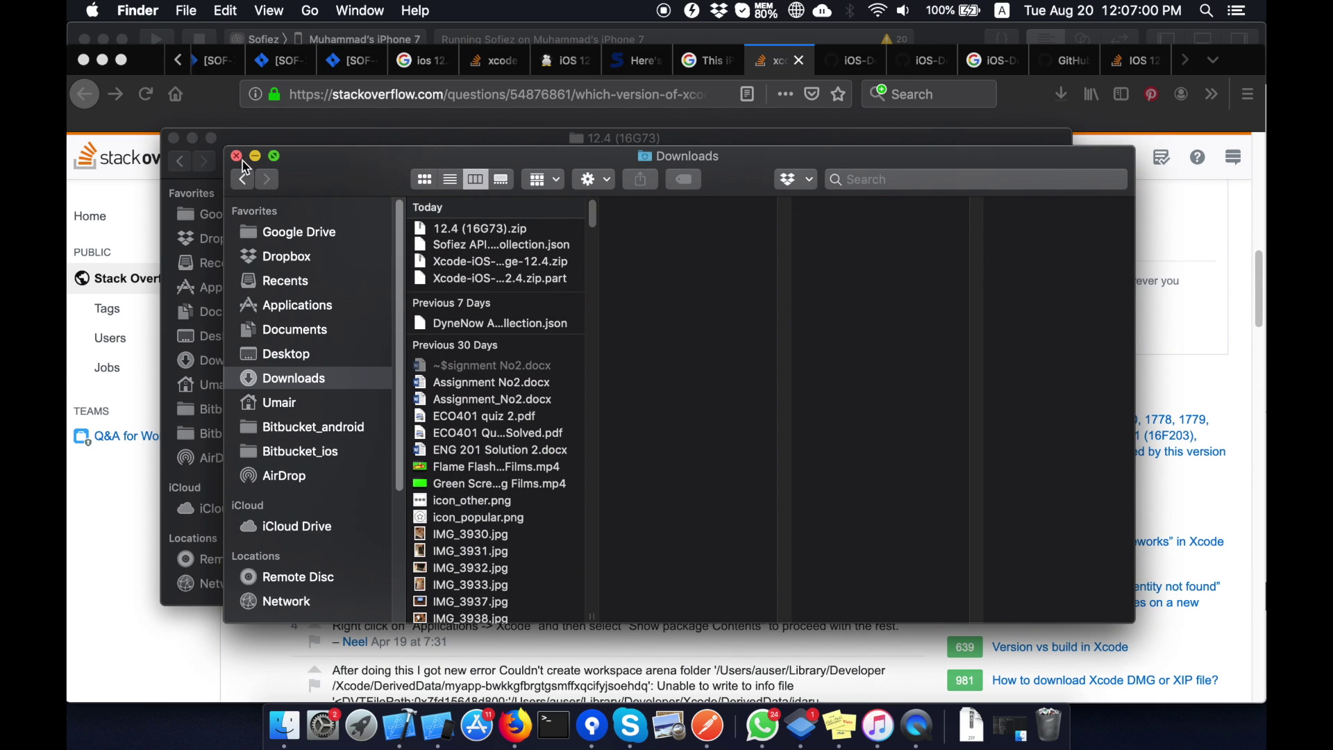
left_click(236, 156)
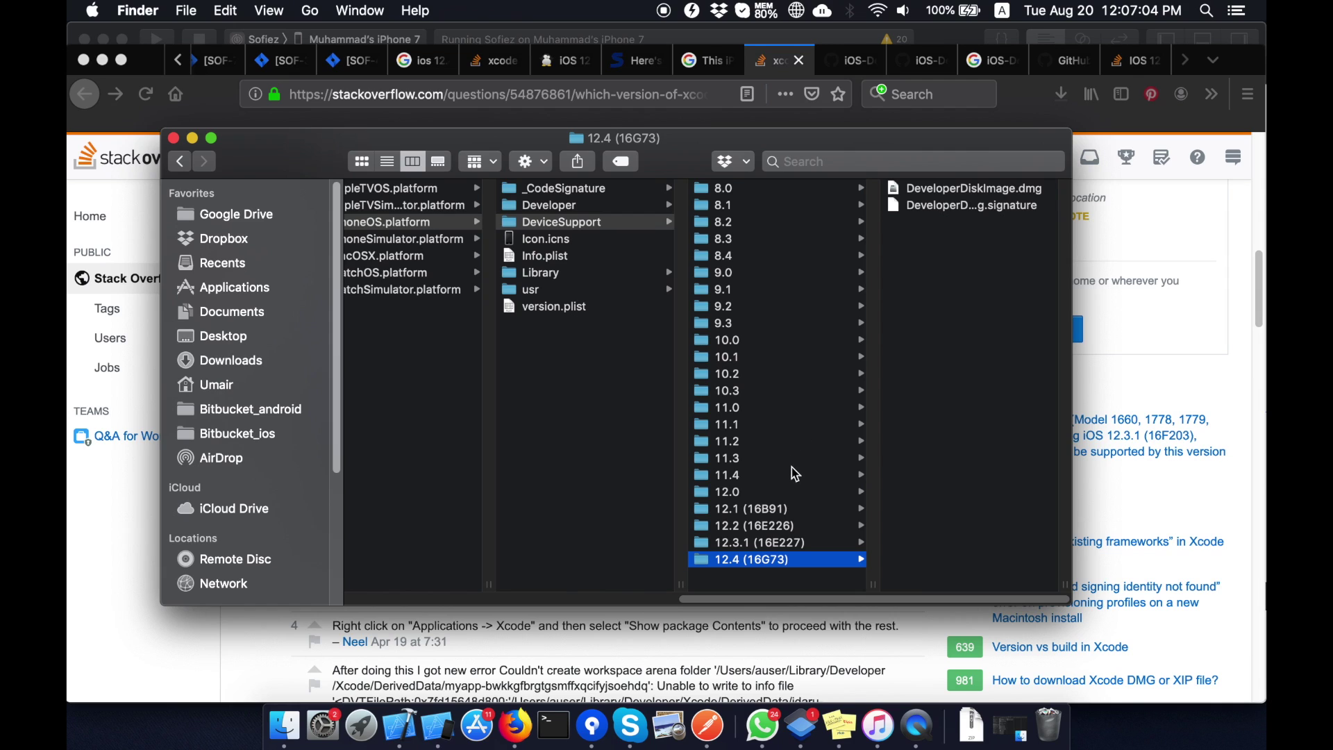
left_click(764, 544)
left_click(779, 560)
right_click(400, 726)
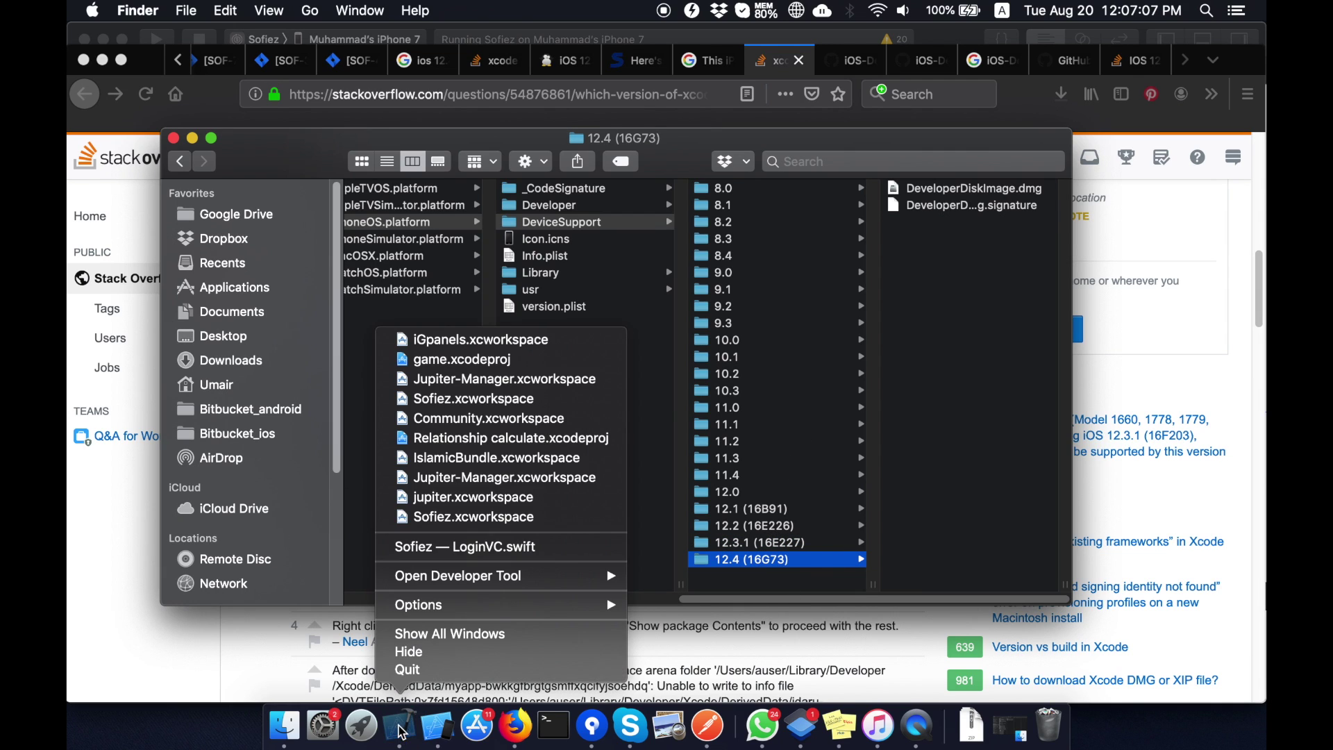
left_click(424, 670)
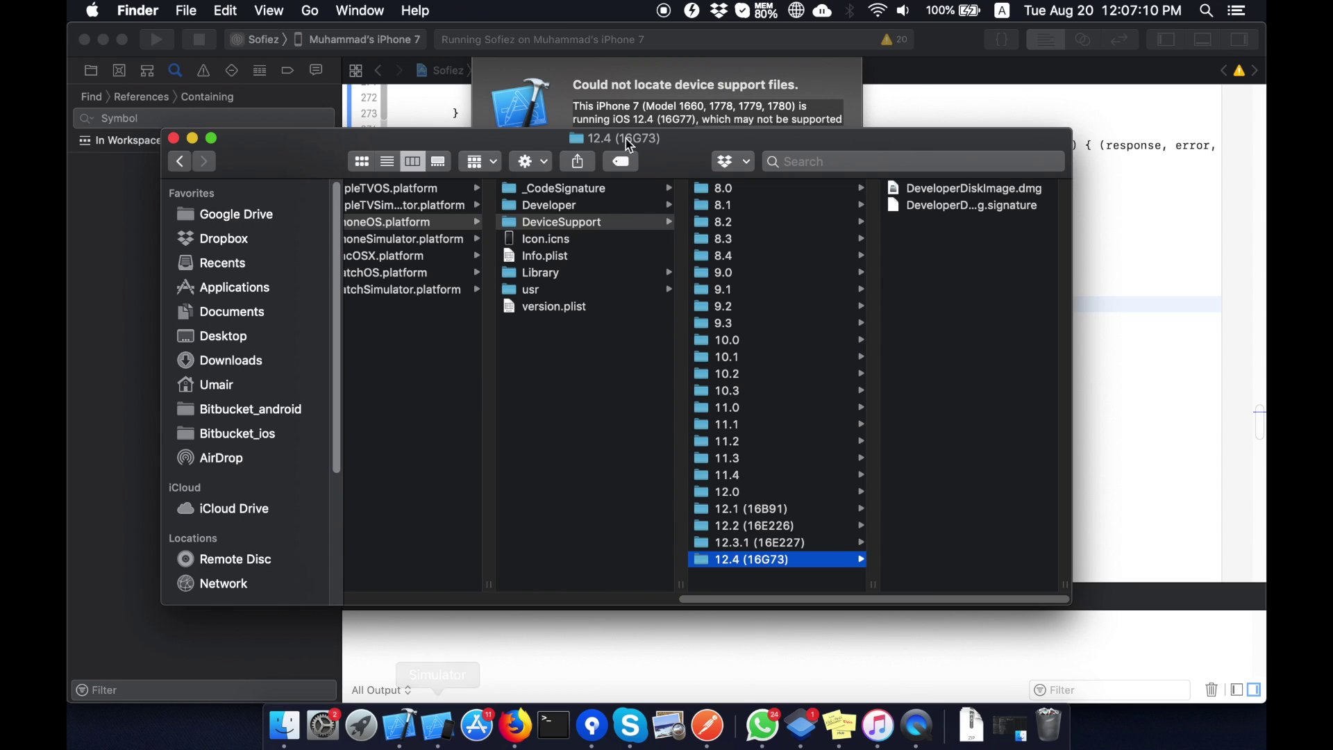
left_click(841, 85)
left_click(775, 176)
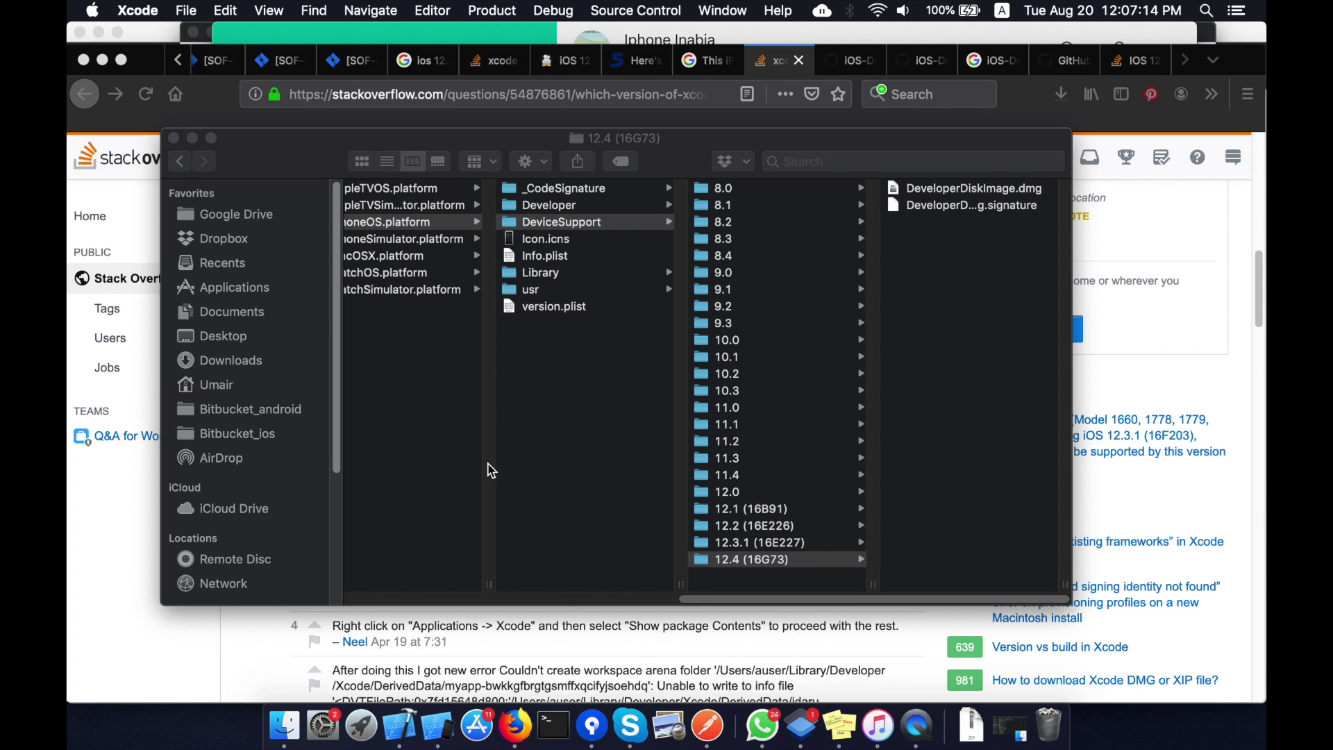
right_click(413, 730)
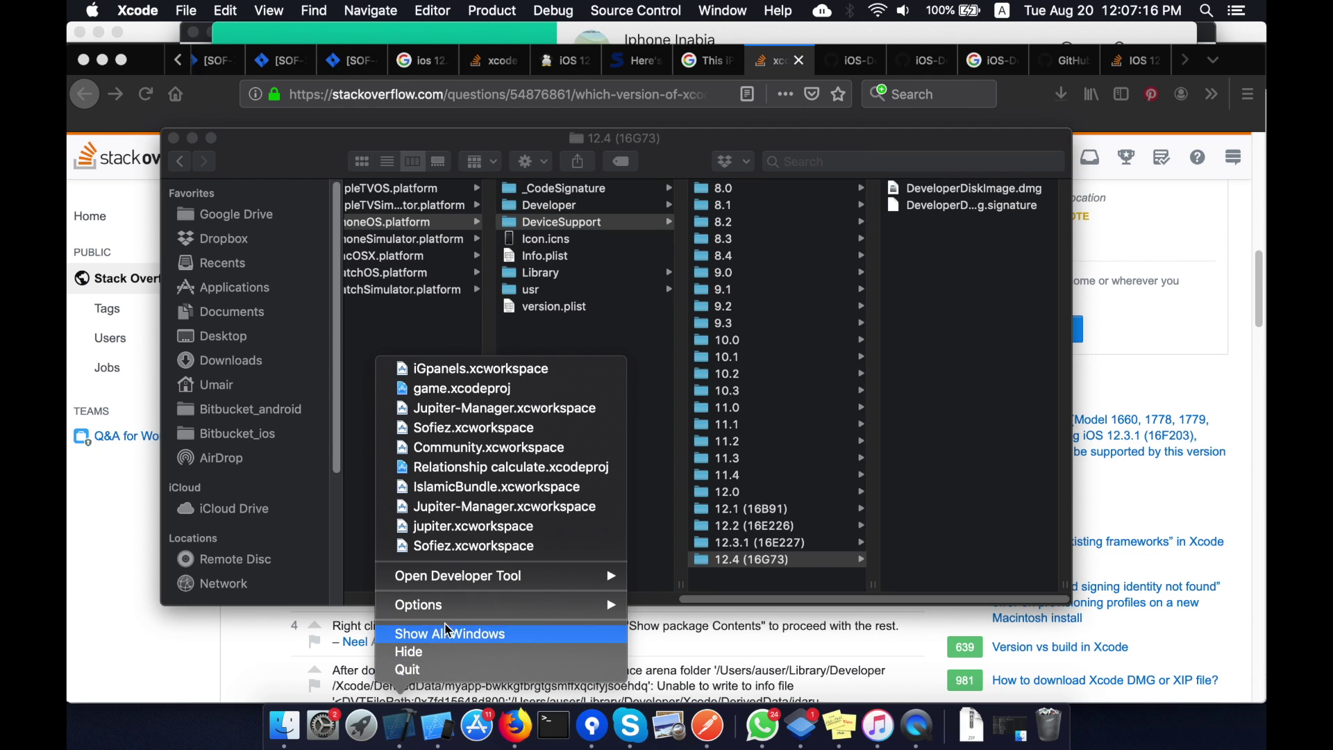
left_click(431, 670)
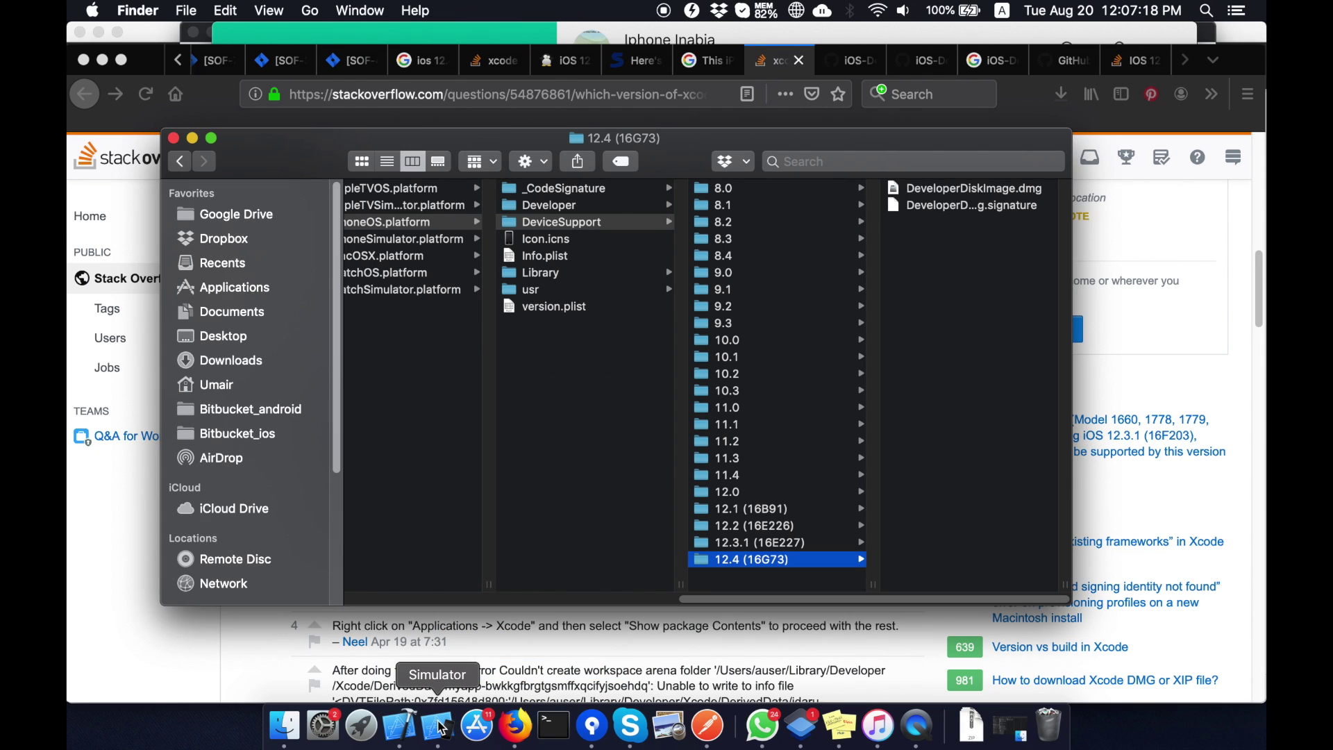
Quit Simulator and close the 12.4 (16G73) Finder window.
right_click(439, 727)
left_click(444, 668)
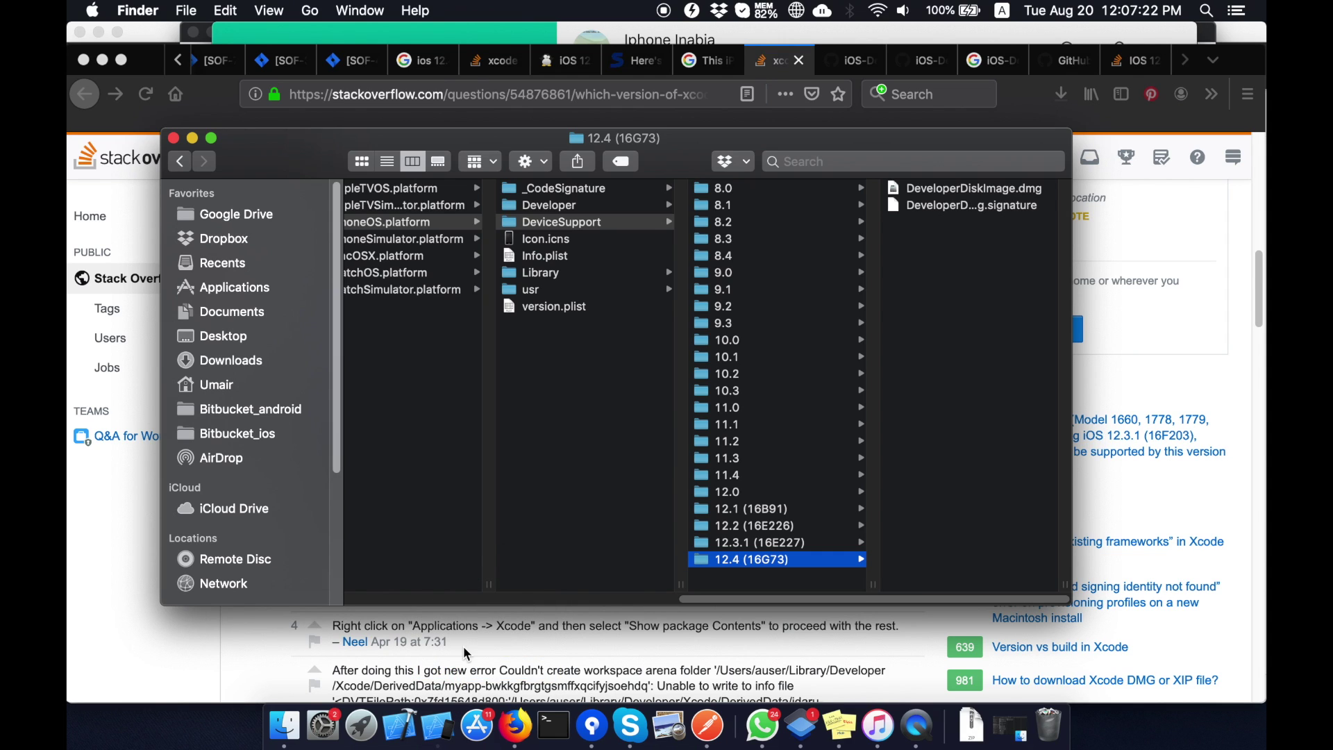
key("super+w")
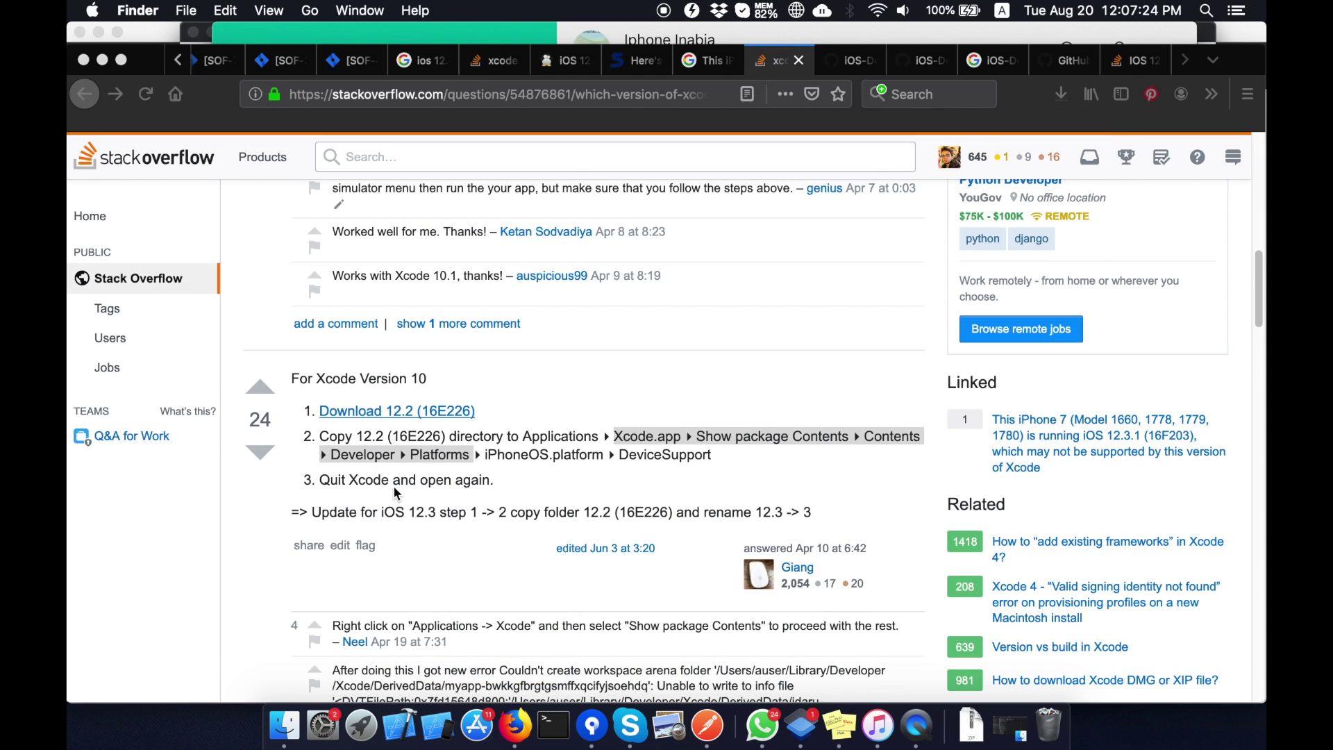
Relaunch Xcode with the recent Sofiez.xcworkspace project and bring its window to the front.
right_click(399, 726)
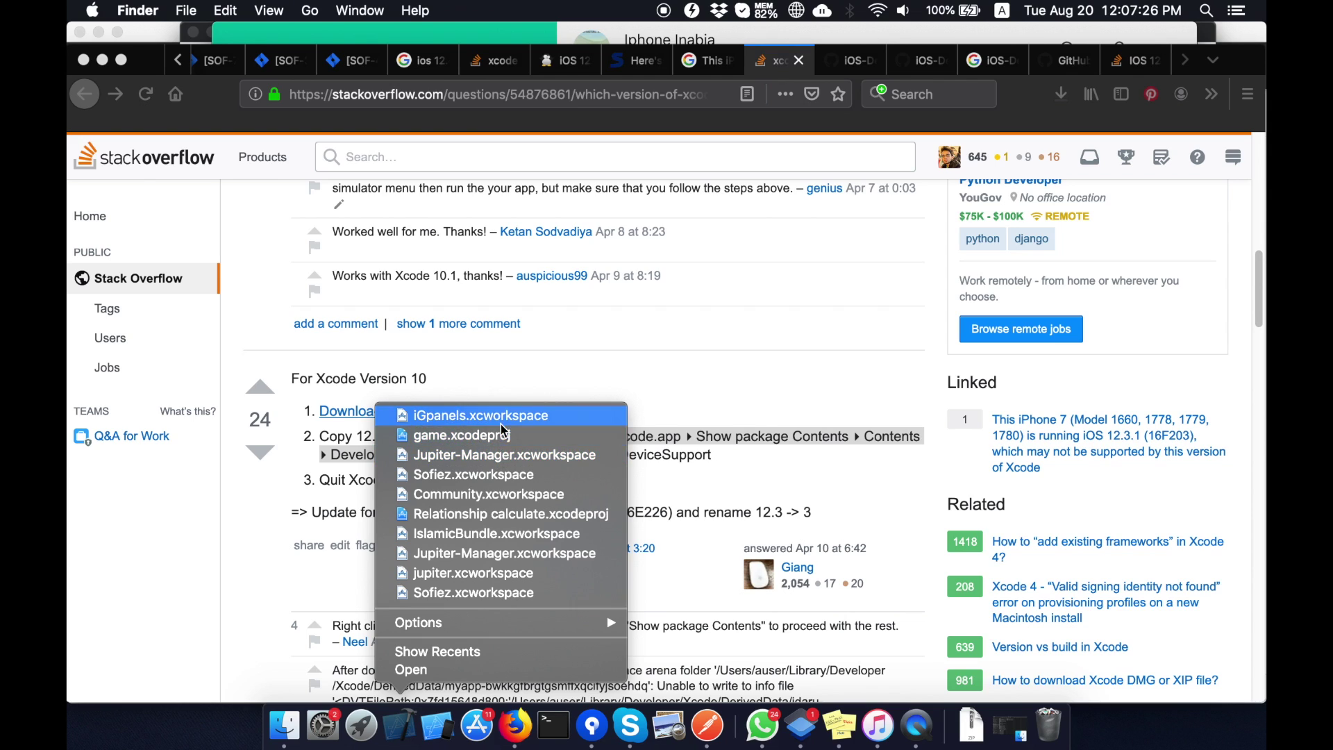
left_click(469, 594)
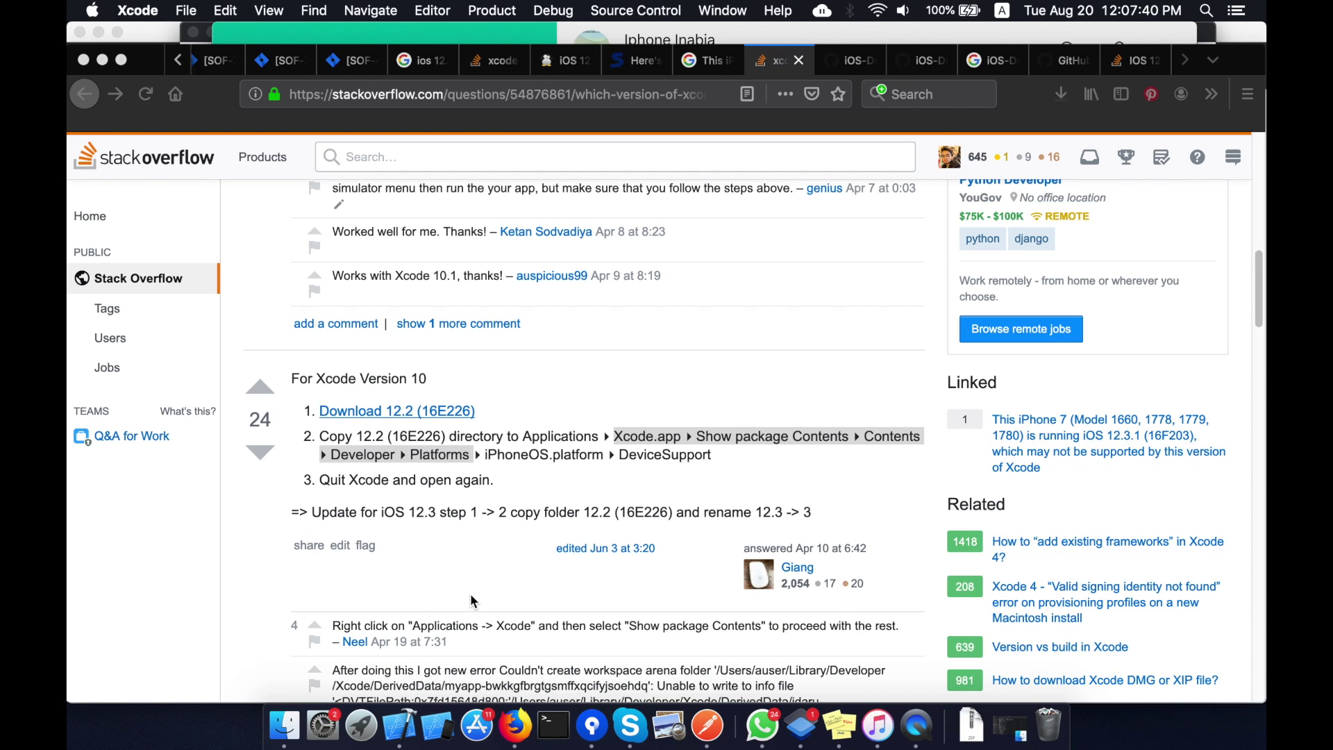
left_click(400, 724)
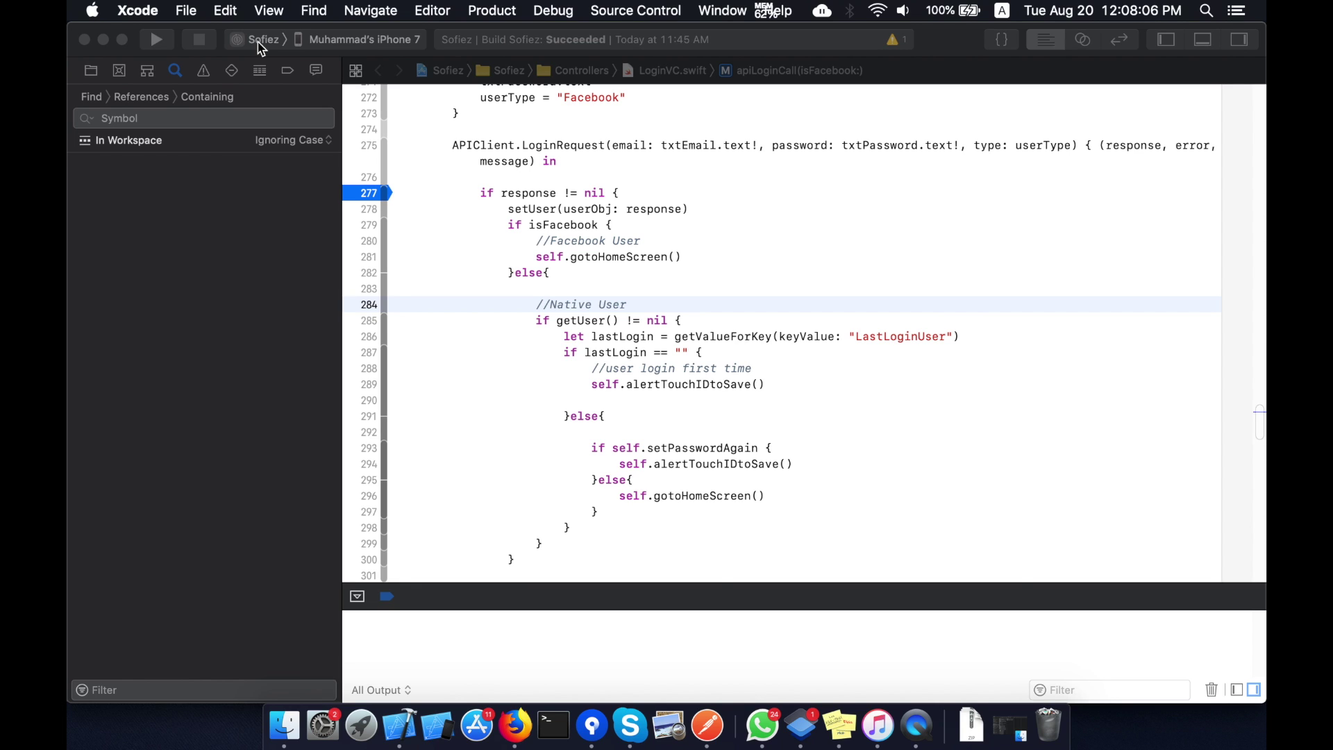
Set the Sofiez scheme's run destination to the connected physical iPhone 7, then build and run the app on it.
left_click(258, 42)
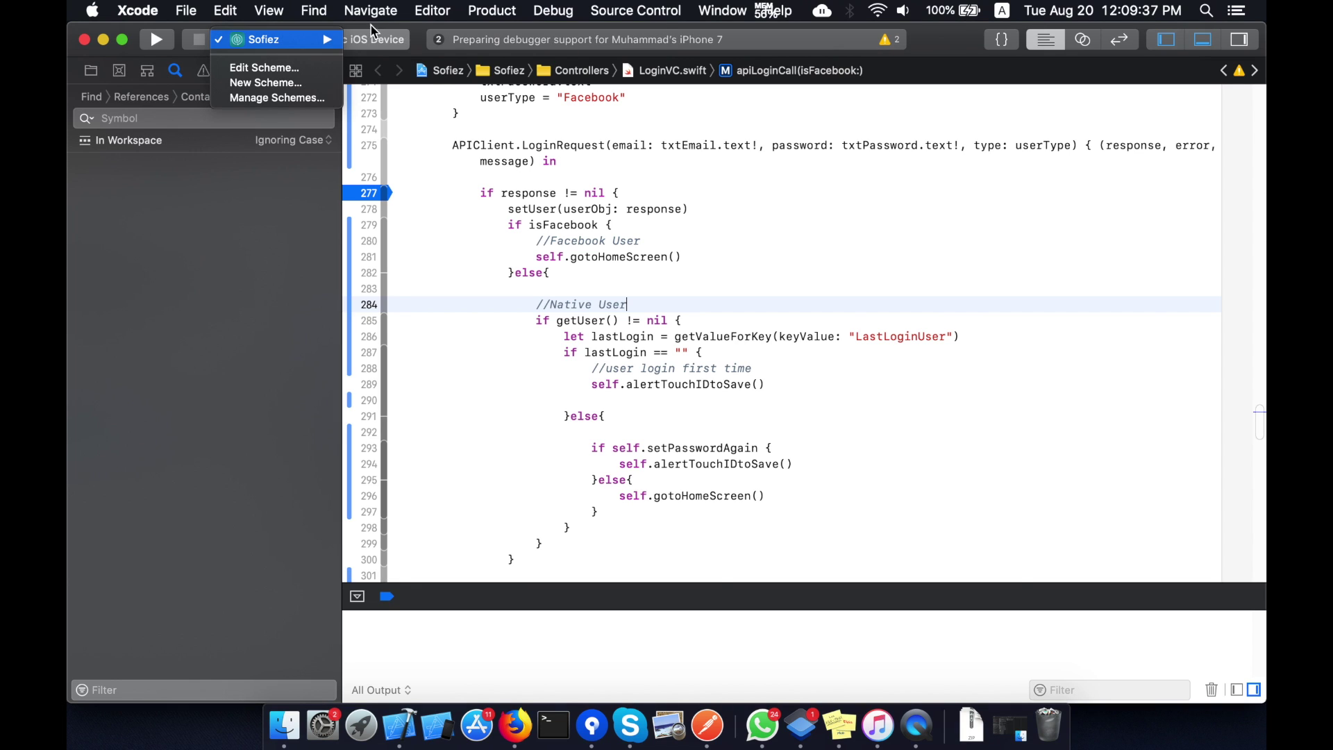
mouse_move(327, 40)
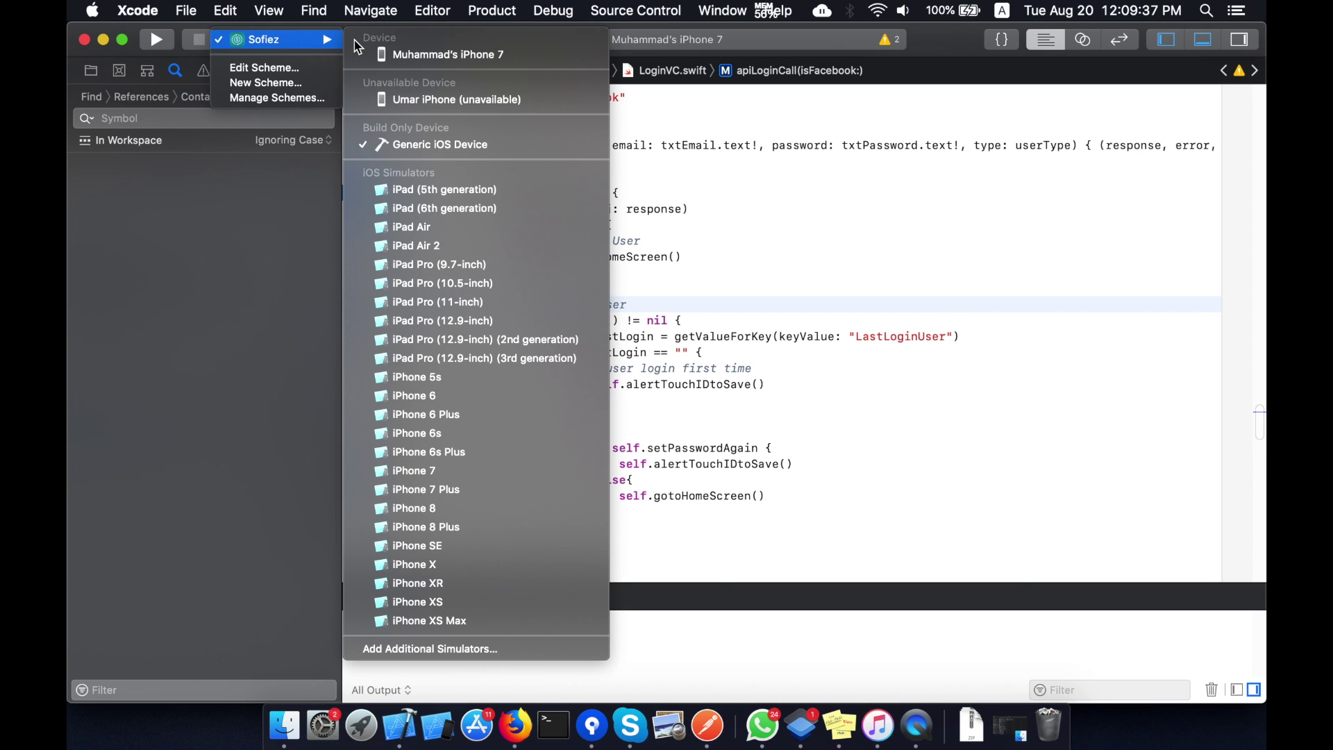
left_click(403, 59)
key("Up")
key("Up")
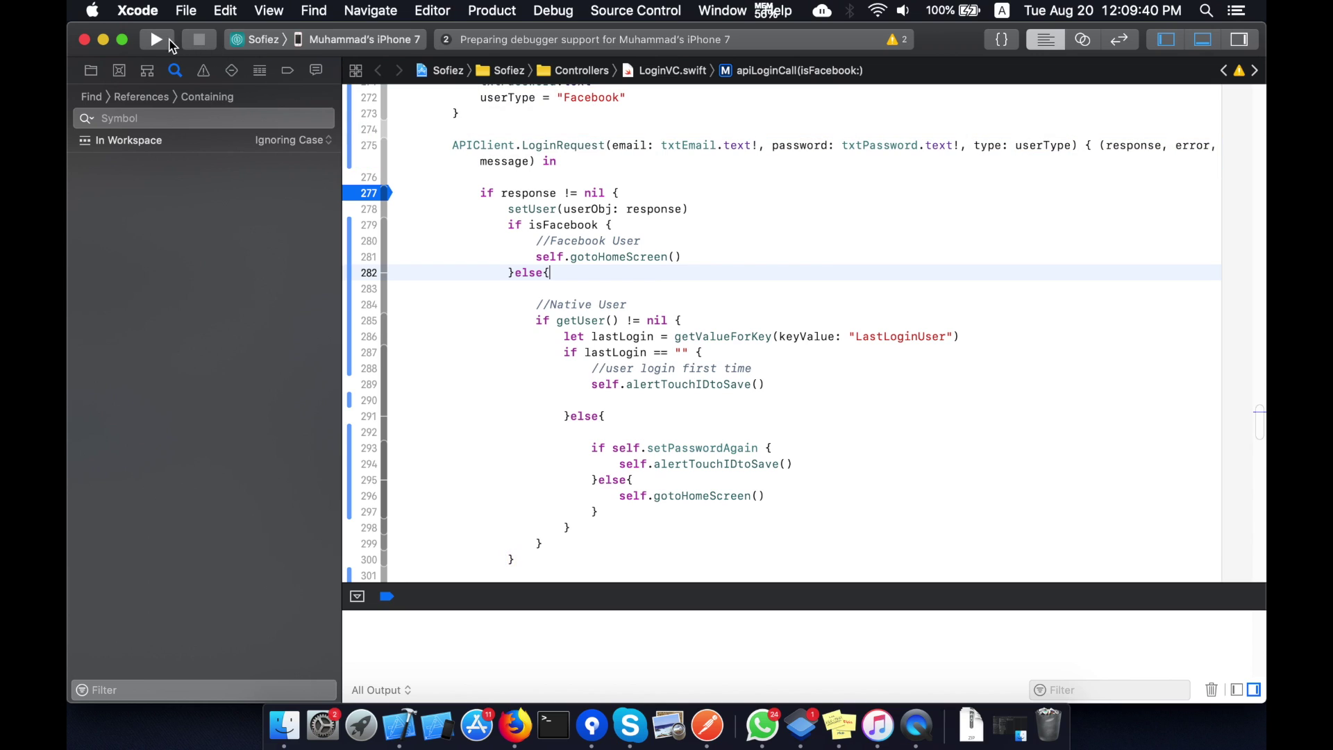
left_click(158, 41)
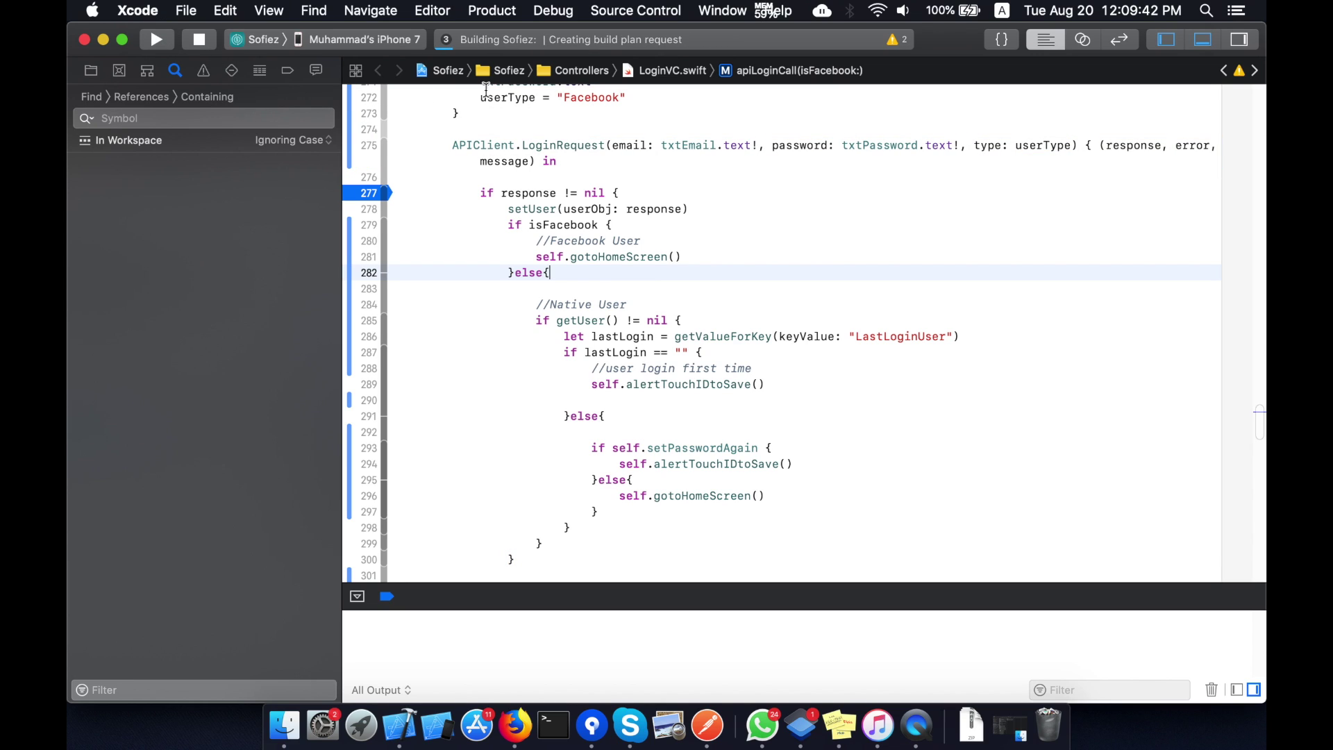